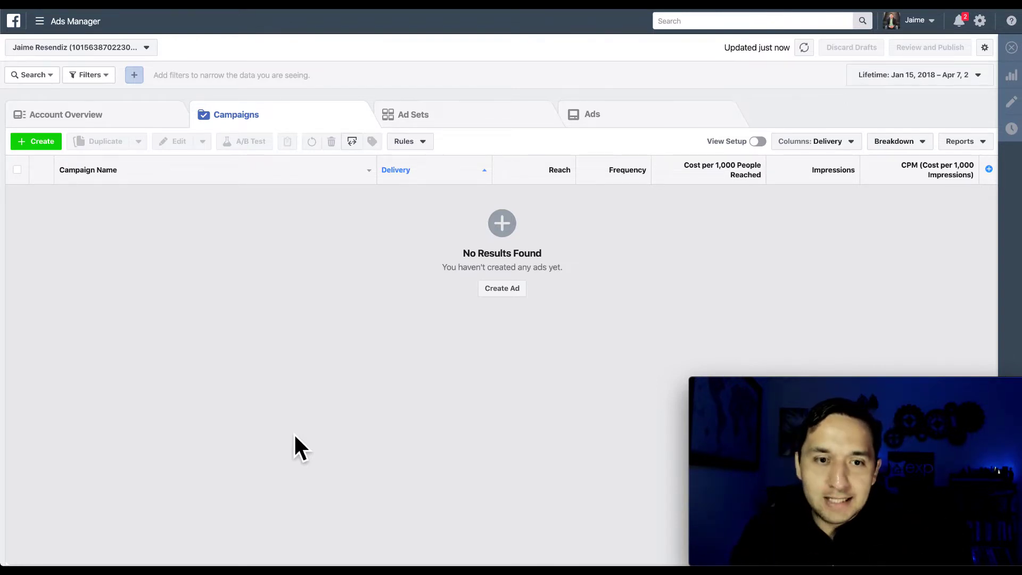
Step: Create a new Engagement campaign with Page likes as the engagement type
left_click(49, 145)
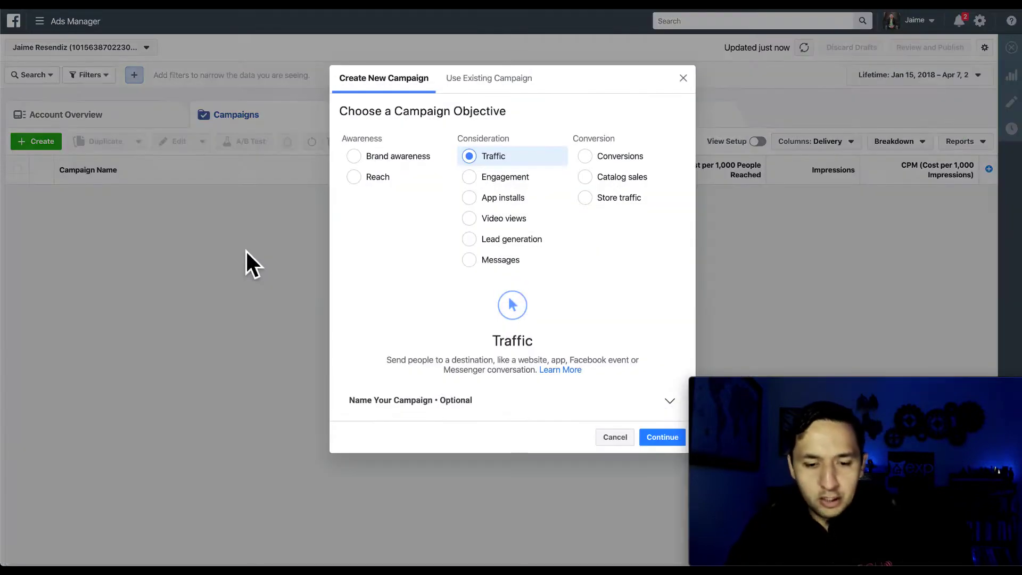
left_click(486, 180)
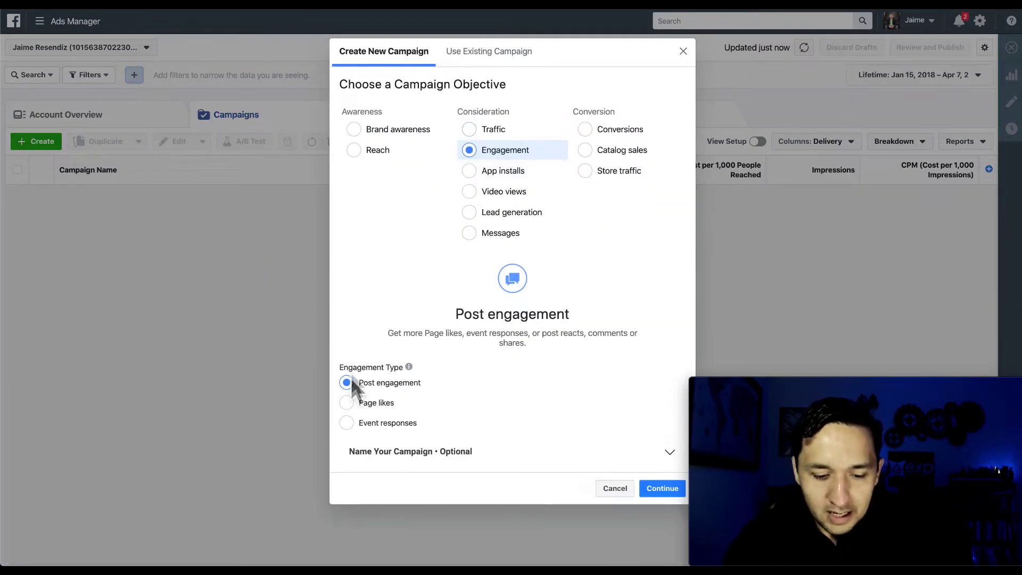
left_click(370, 404)
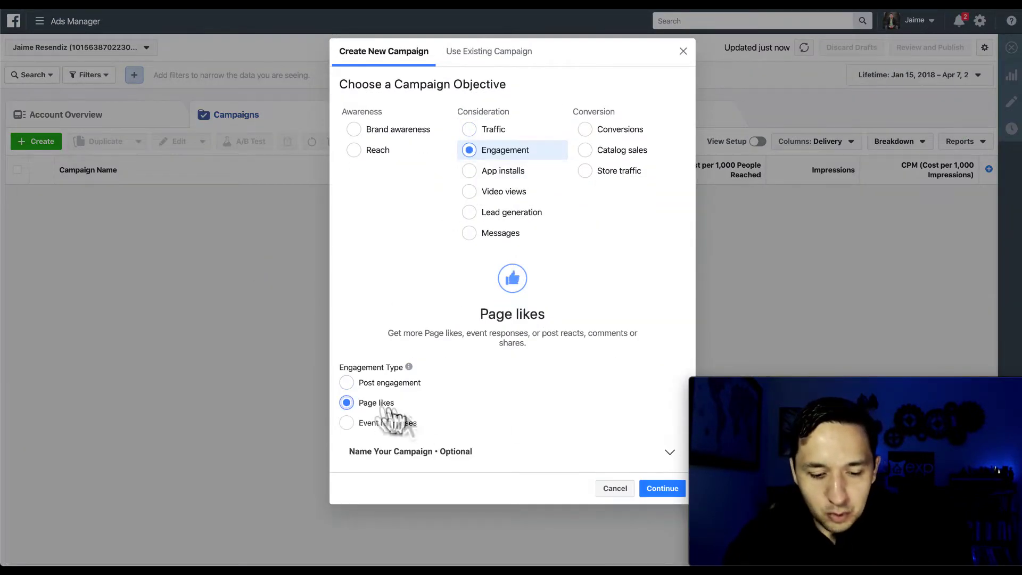
left_click(673, 493)
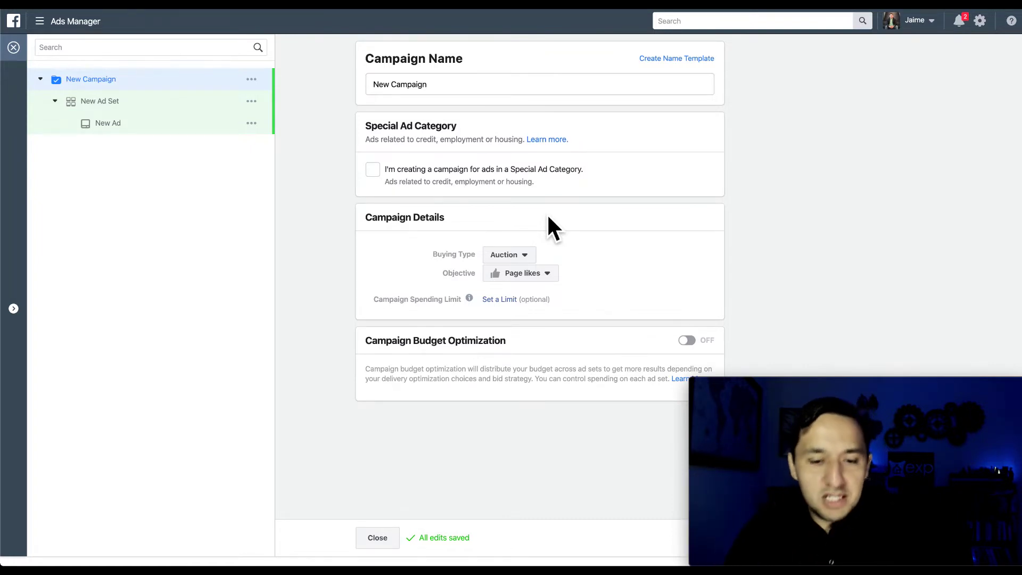
Step: Tick the Housing special ad category and continue to the New Ad Set page
left_click(373, 170)
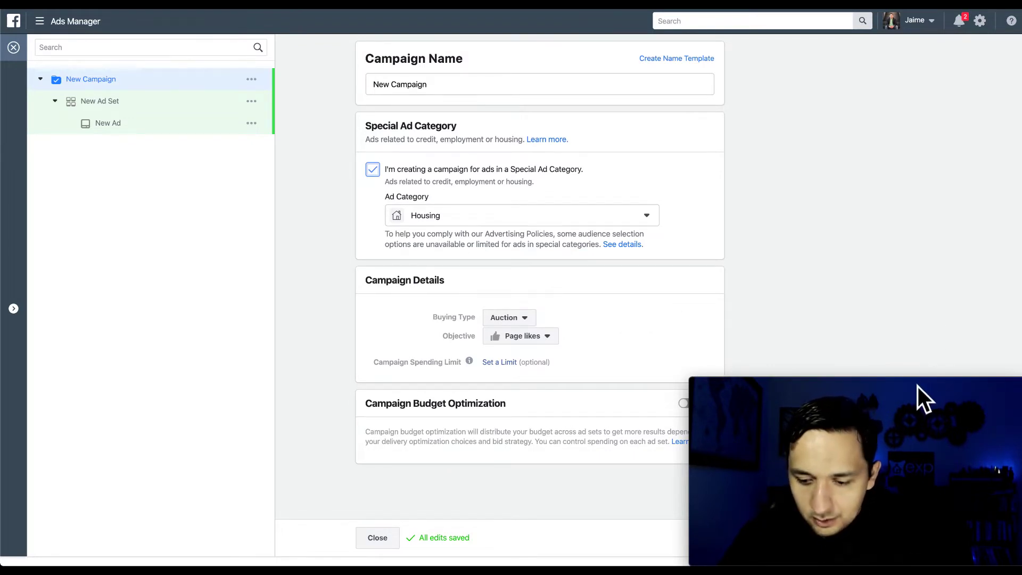
left_click(924, 537)
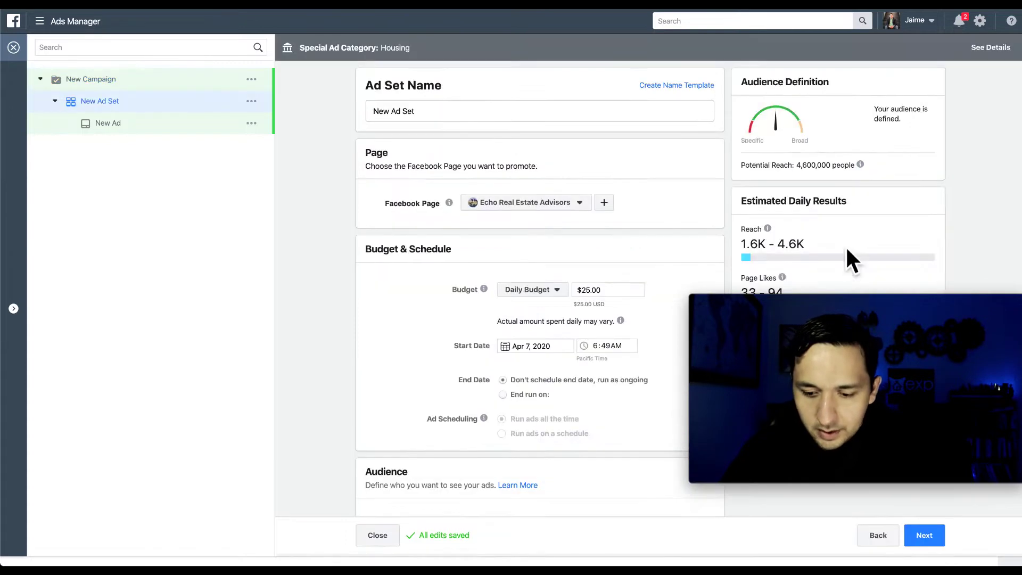
left_click(854, 300)
left_click(863, 377)
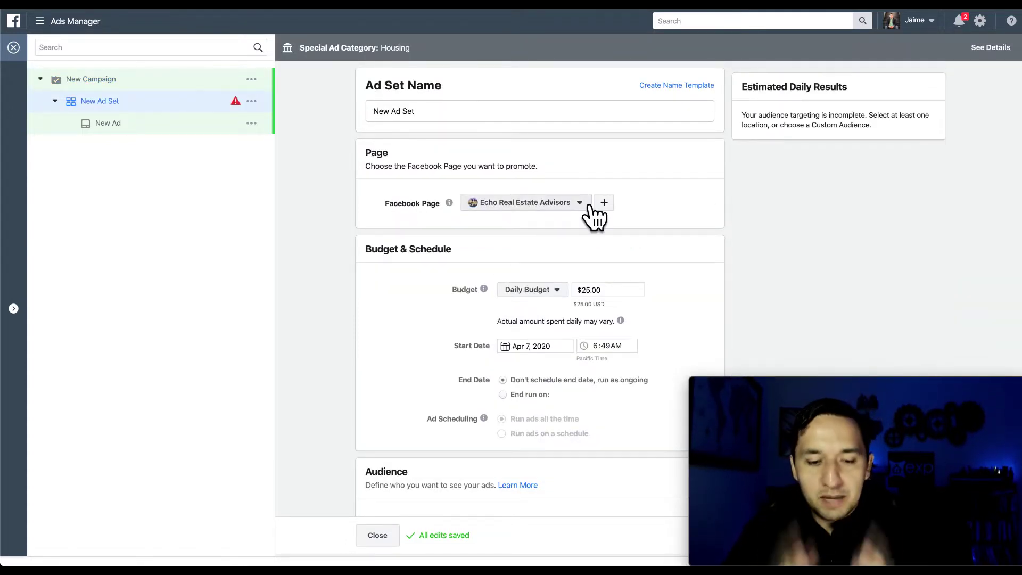
scroll(707, 288, "down", 3)
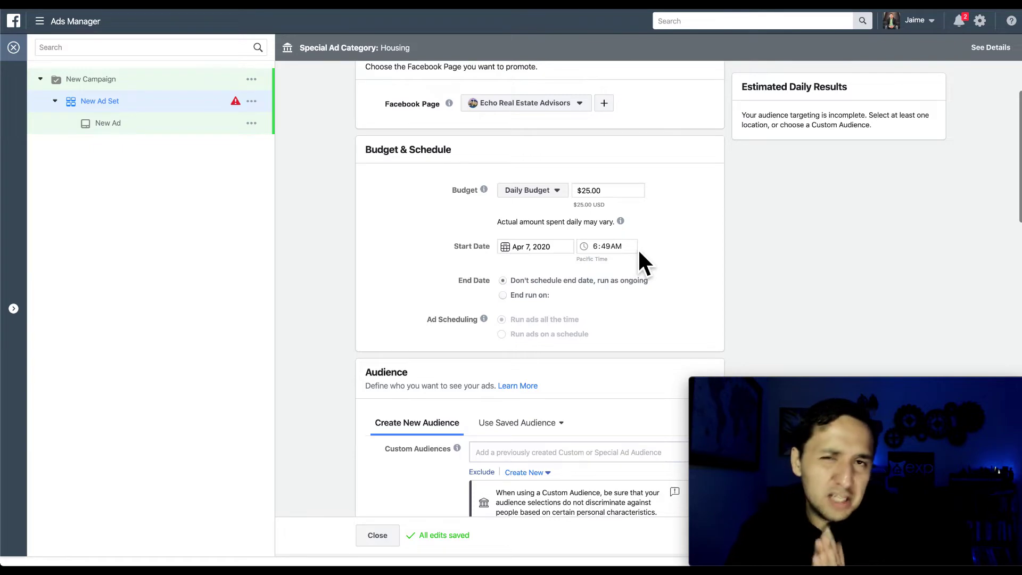
scroll(638, 248, "up", 2)
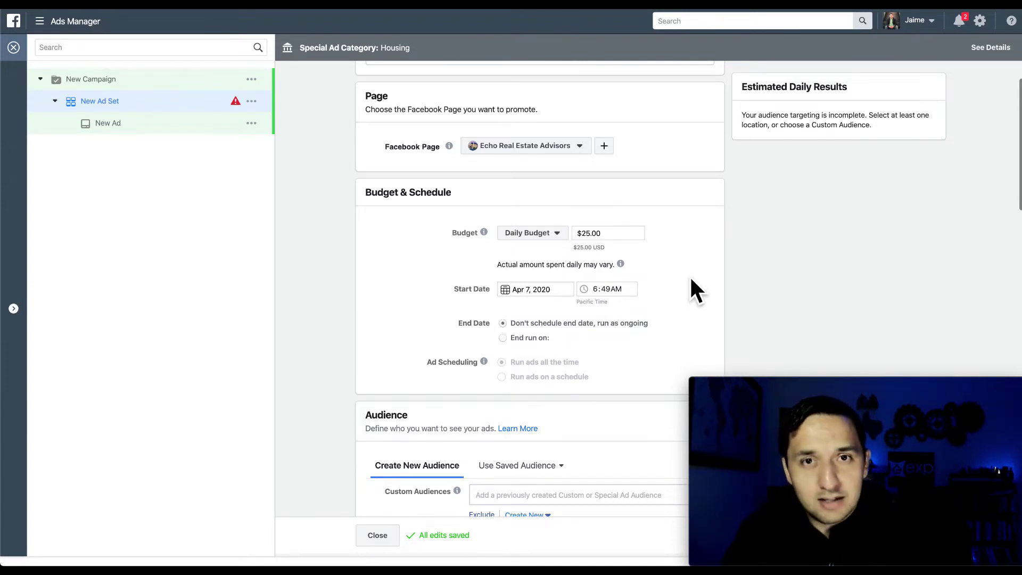
scroll(690, 277, "down", 5)
scroll(424, 245, "down", 2)
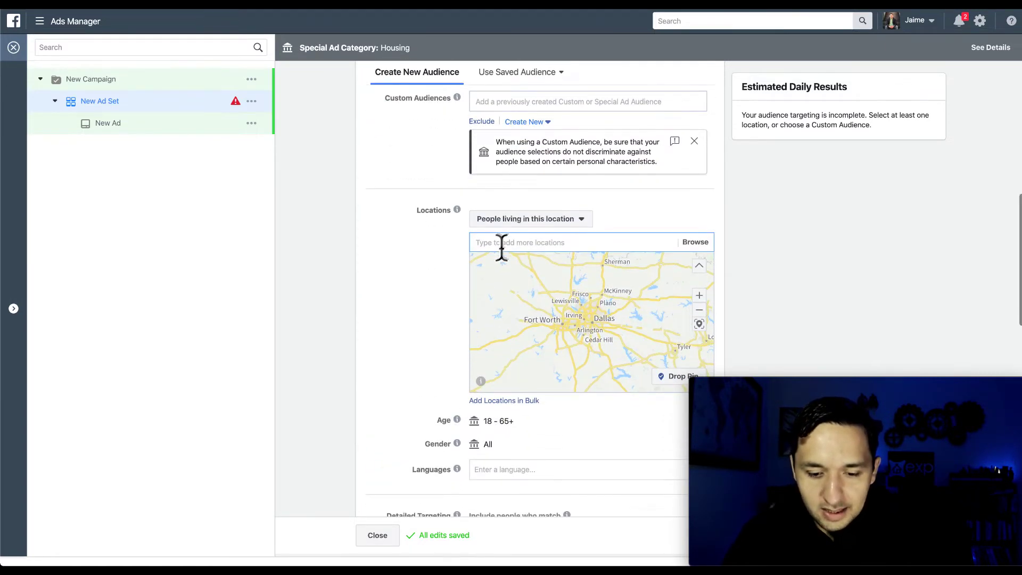
Step: Target people living in this location: Dallas, Texas, with a 50 mi radius
left_click(554, 219)
left_click(518, 255)
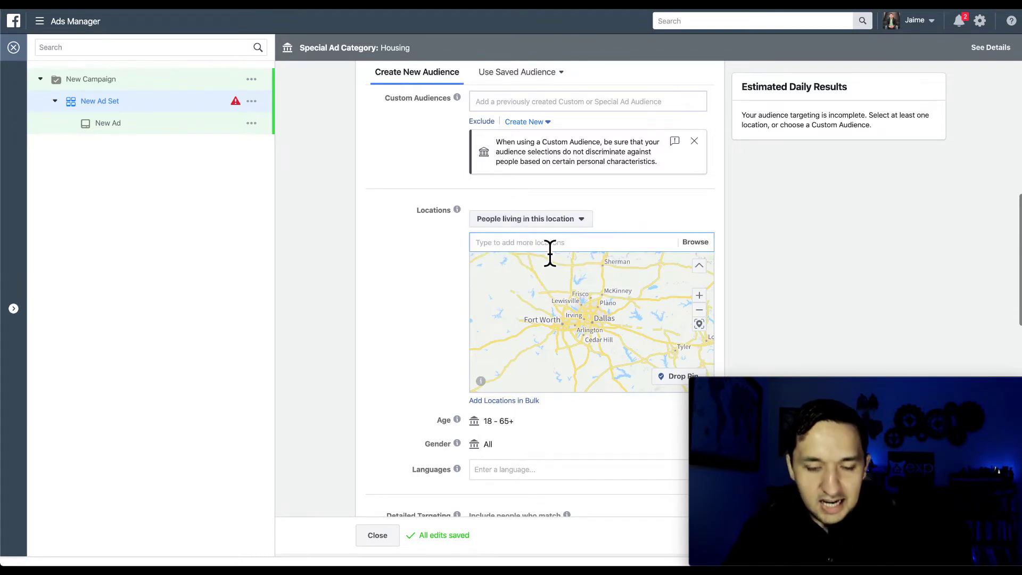
type("dallas")
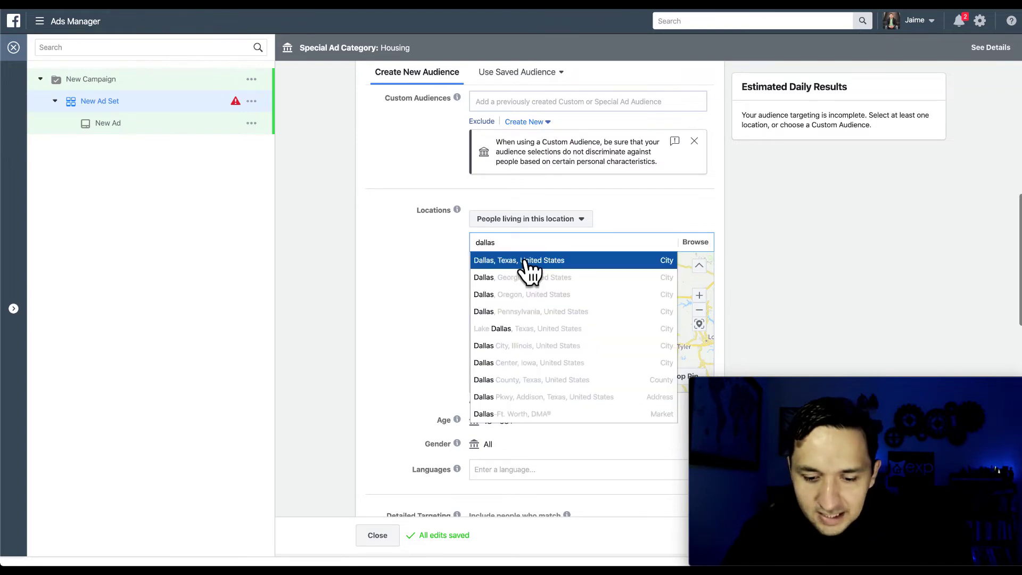
left_click(529, 263)
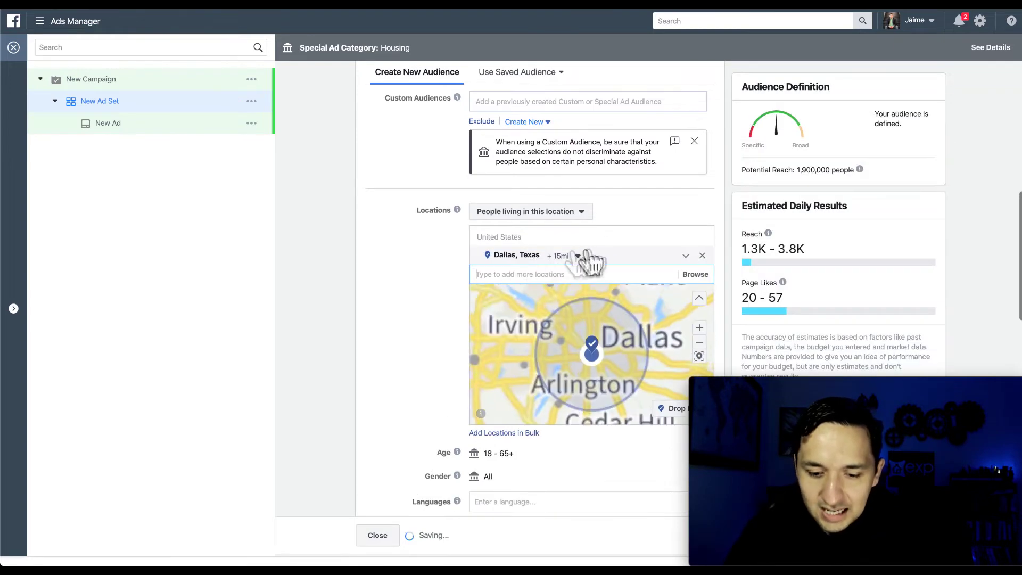
left_click(578, 256)
left_click_drag(609, 312, 676, 297)
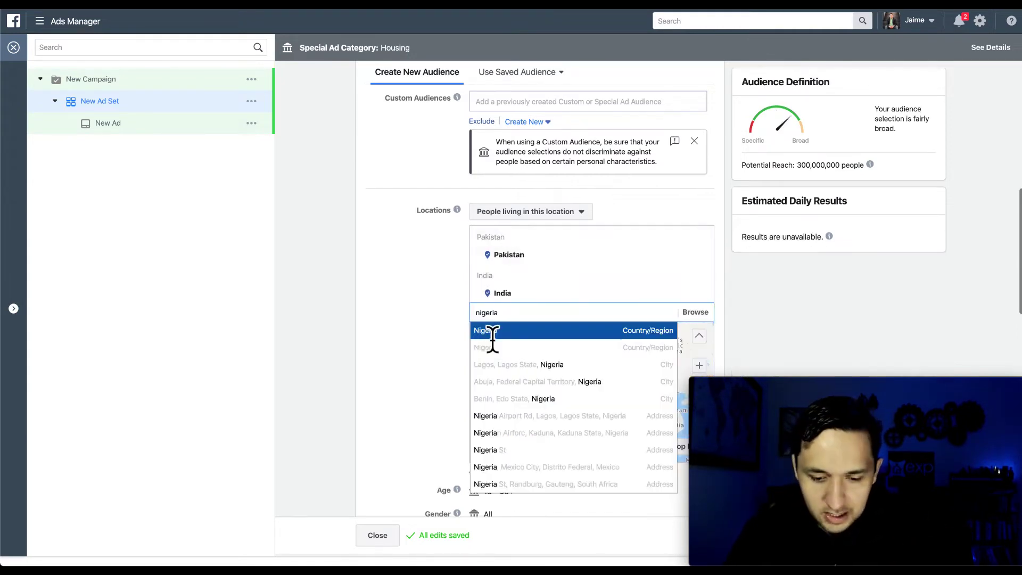
Step: Add Nigeria as a location and zoom the map out to frame all three pins
left_click(492, 334)
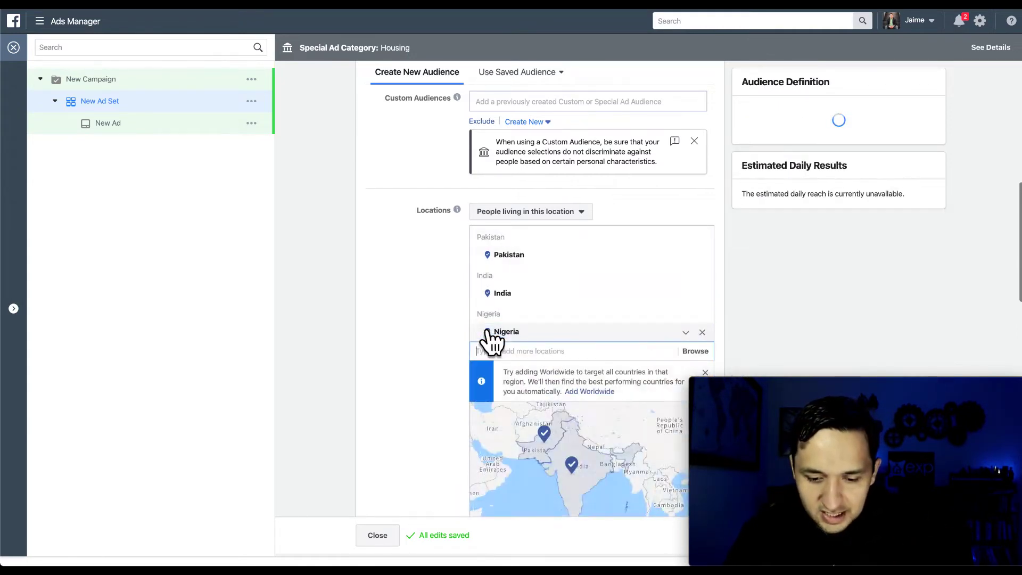
scroll(431, 377, "down", 4)
left_click(699, 256)
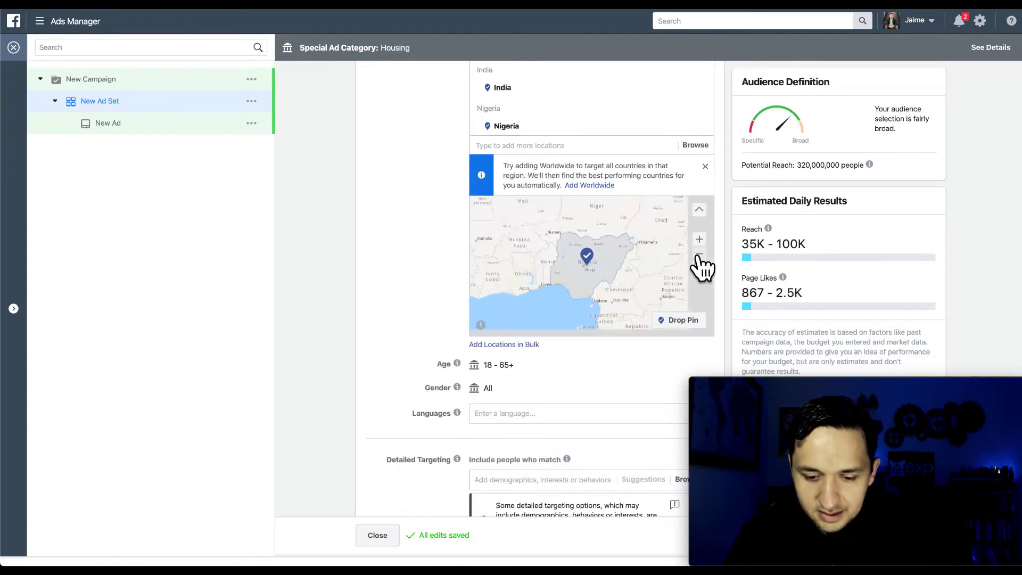
left_click(699, 256)
left_click(700, 257)
left_click_drag(701, 262, 629, 290)
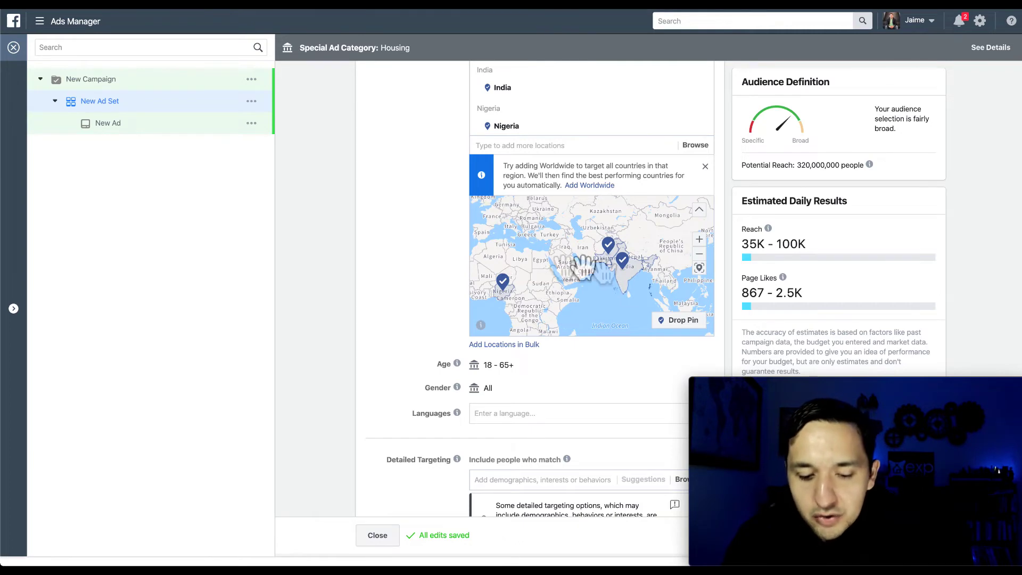
left_click_drag(554, 275, 578, 278)
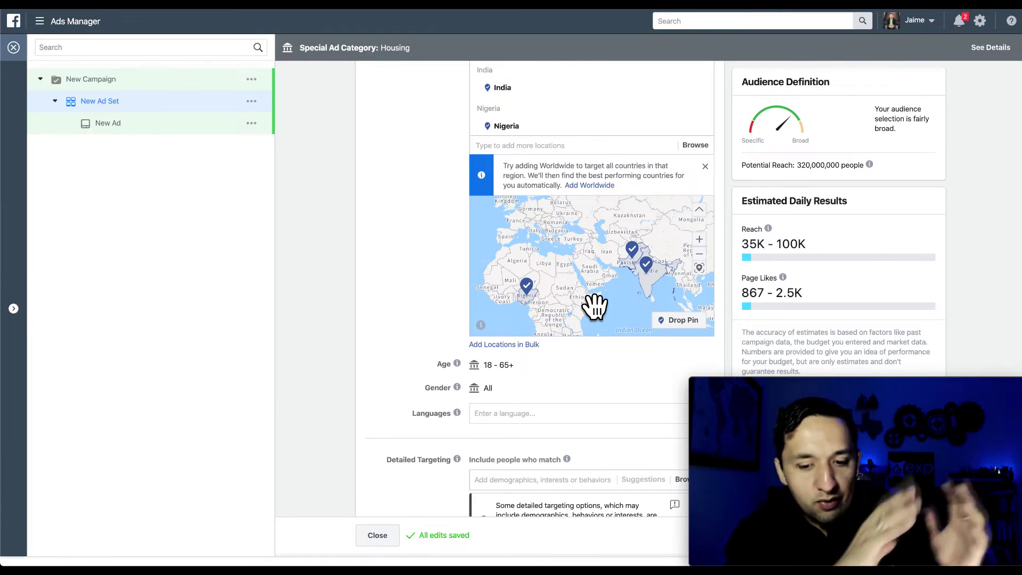
scroll(418, 301, "up", 2)
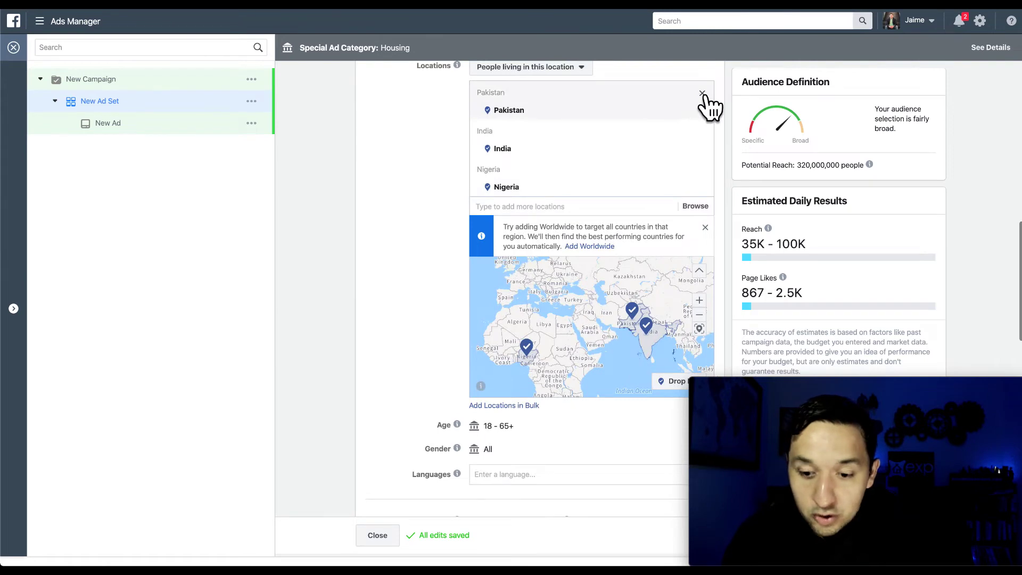
Step: Remove Pakistan, India and Nigeria from the target locations
left_click(702, 94)
left_click(702, 95)
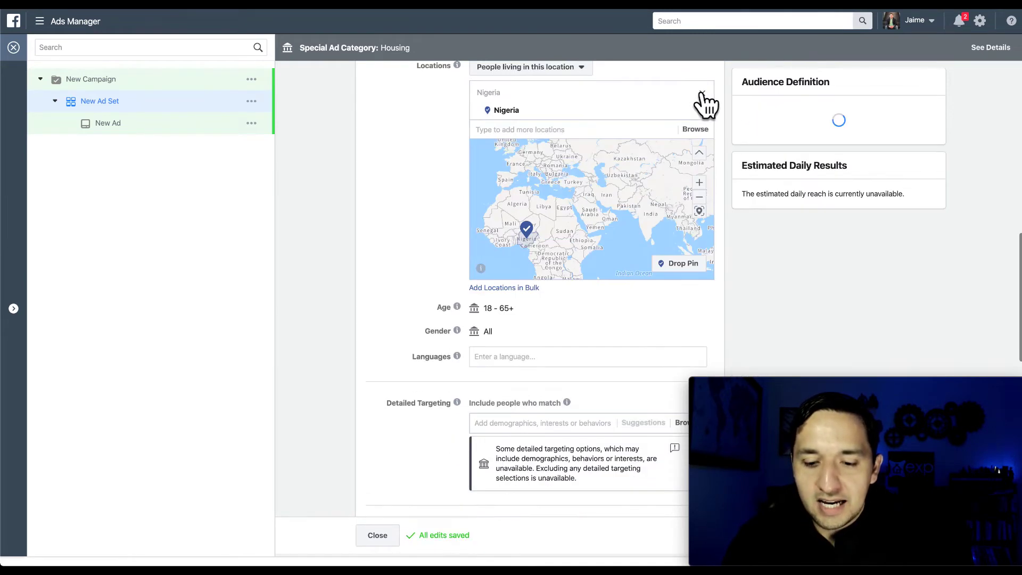
left_click(702, 94)
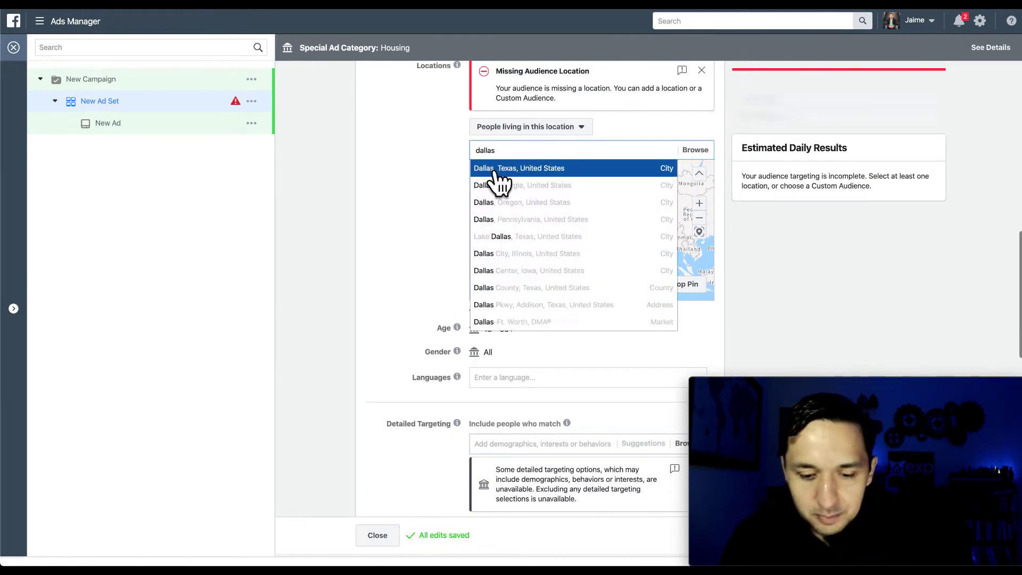
Step: Add Dallas, Texas, United States back with a 50 mi radius
left_click(498, 170)
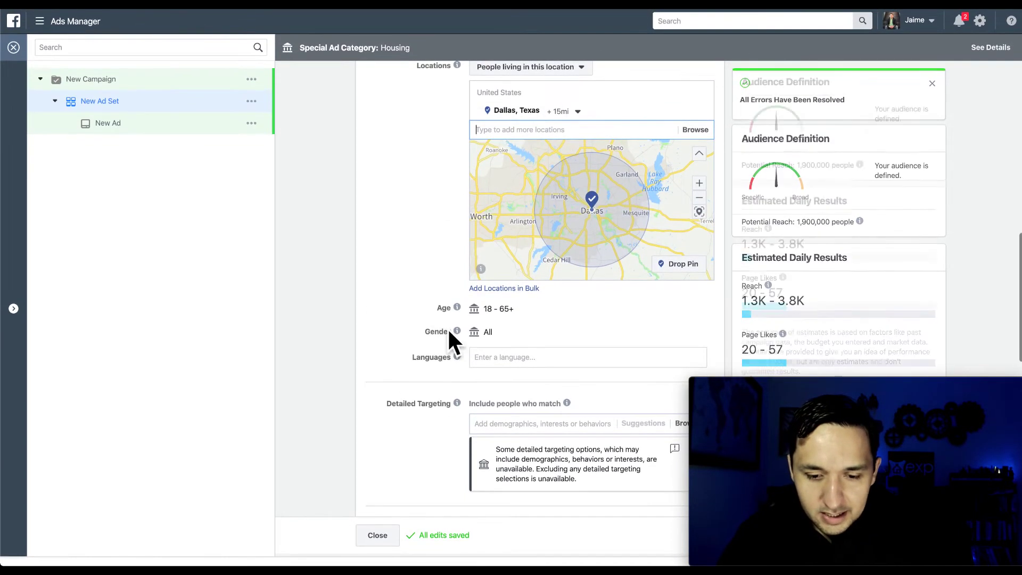
left_click(568, 113)
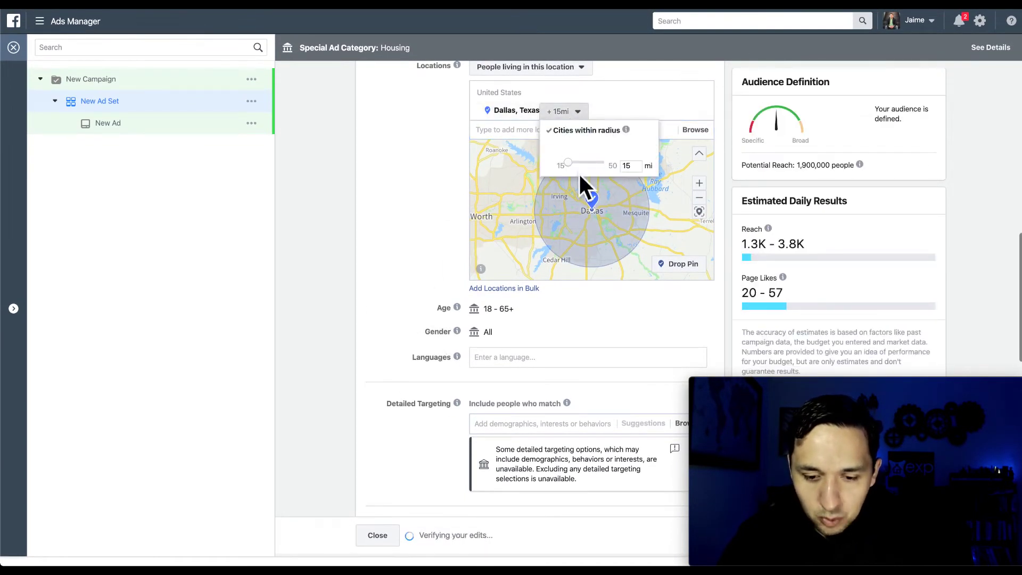
left_click_drag(568, 162, 644, 160)
left_click(382, 241)
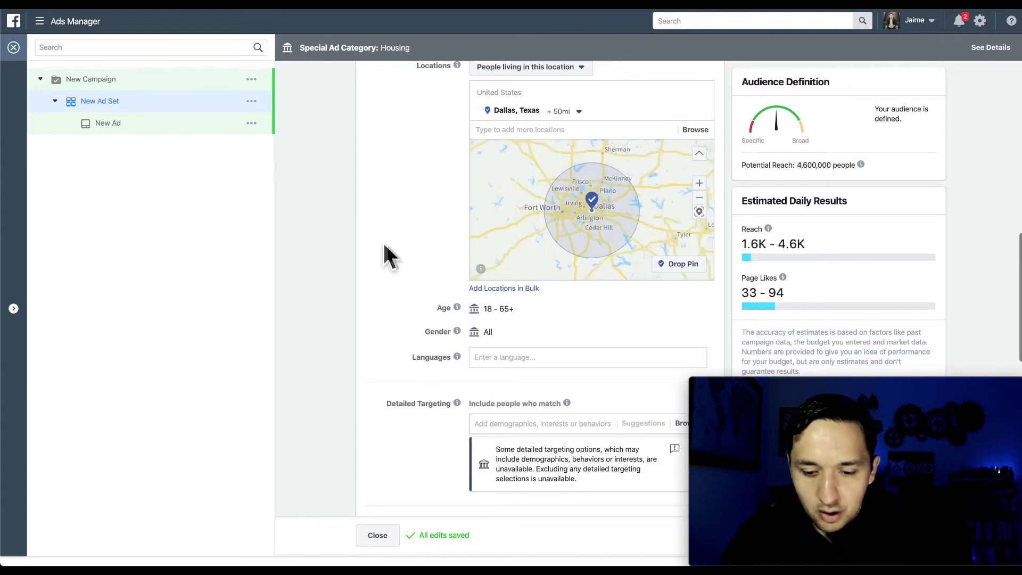
left_click(429, 224)
scroll(578, 318, "down", 3)
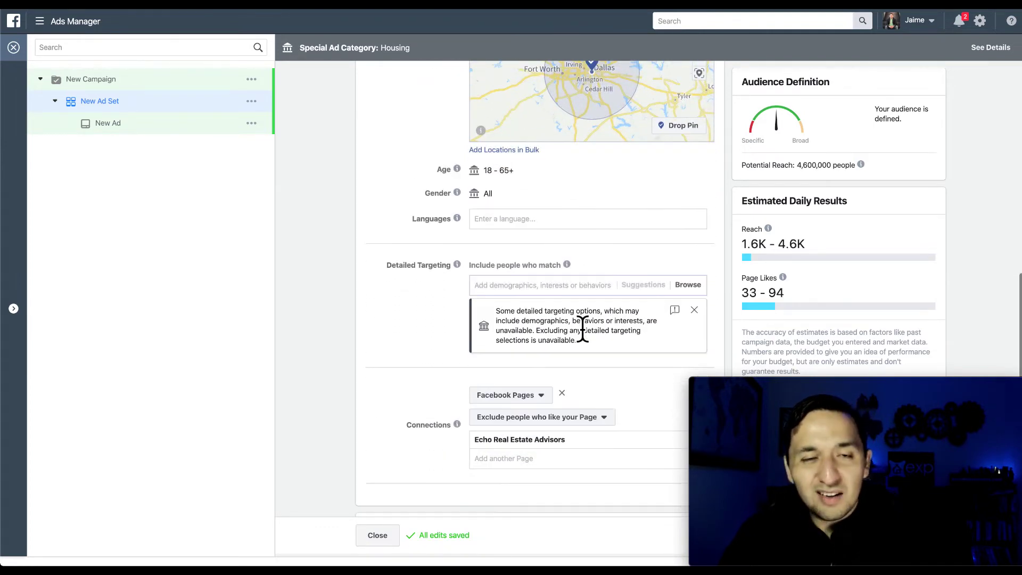
Step: Switch the ad set's placements from automatic to Manual Placements
scroll(583, 330, "down", 1)
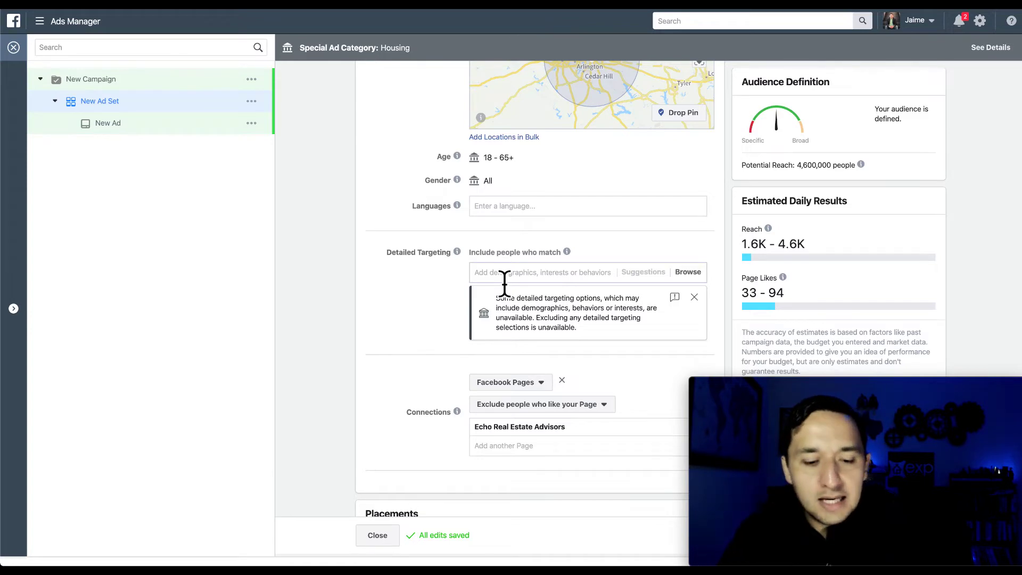
scroll(505, 285, "down", 2)
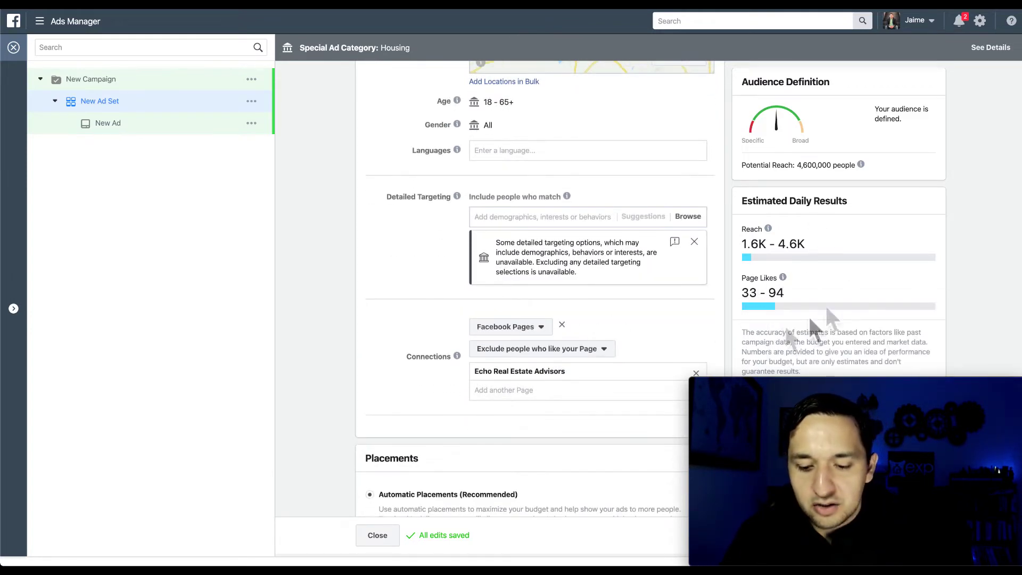
scroll(653, 247, "up", 10)
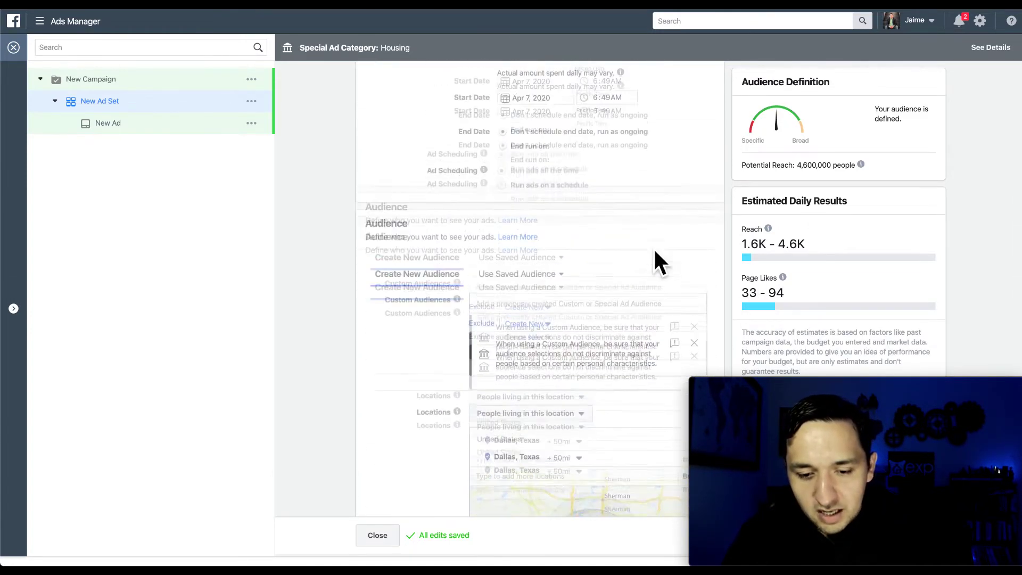
scroll(654, 247, "up", 1)
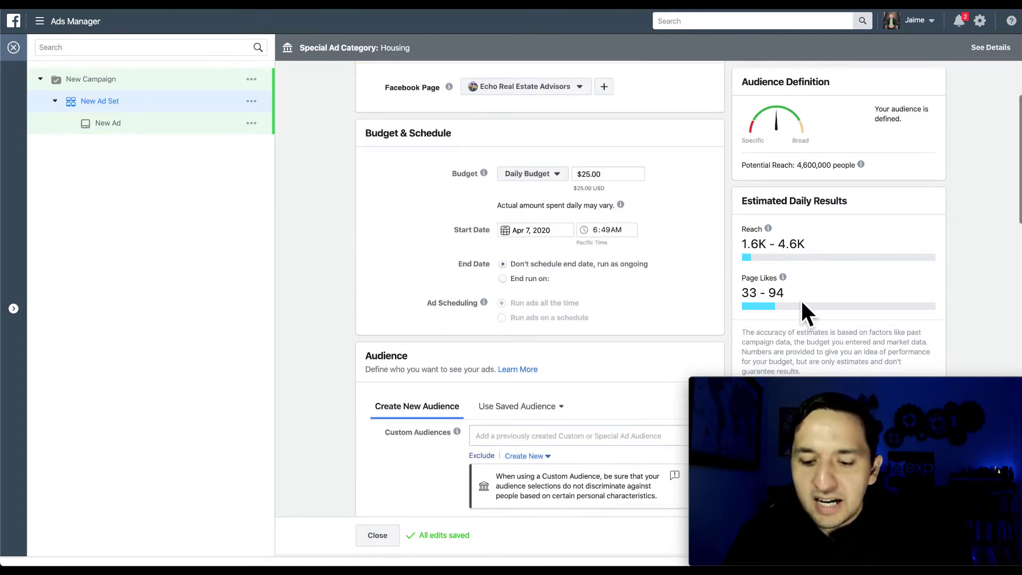
scroll(595, 305, "down", 1)
scroll(595, 305, "up", 1)
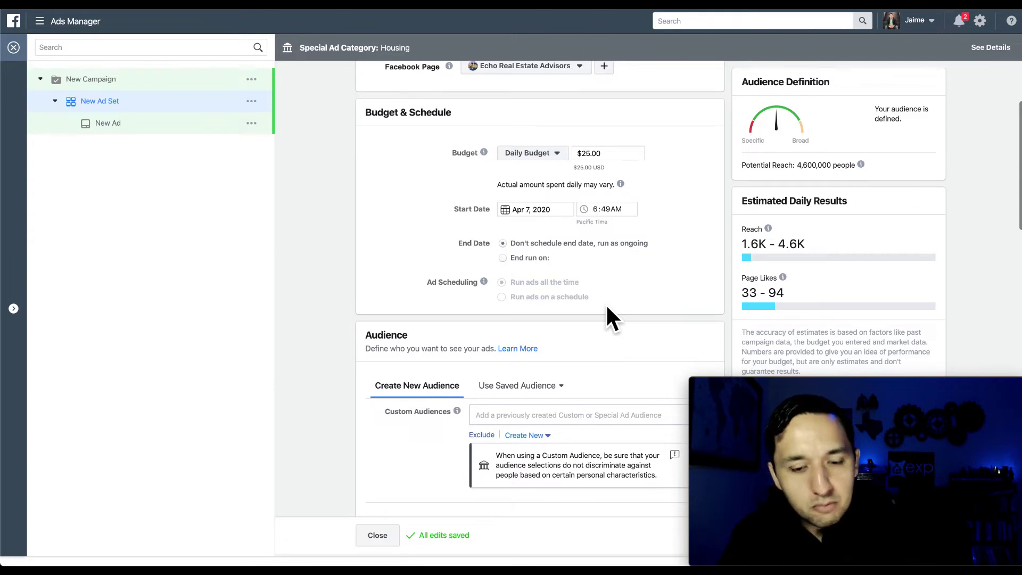
scroll(609, 307, "down", 3)
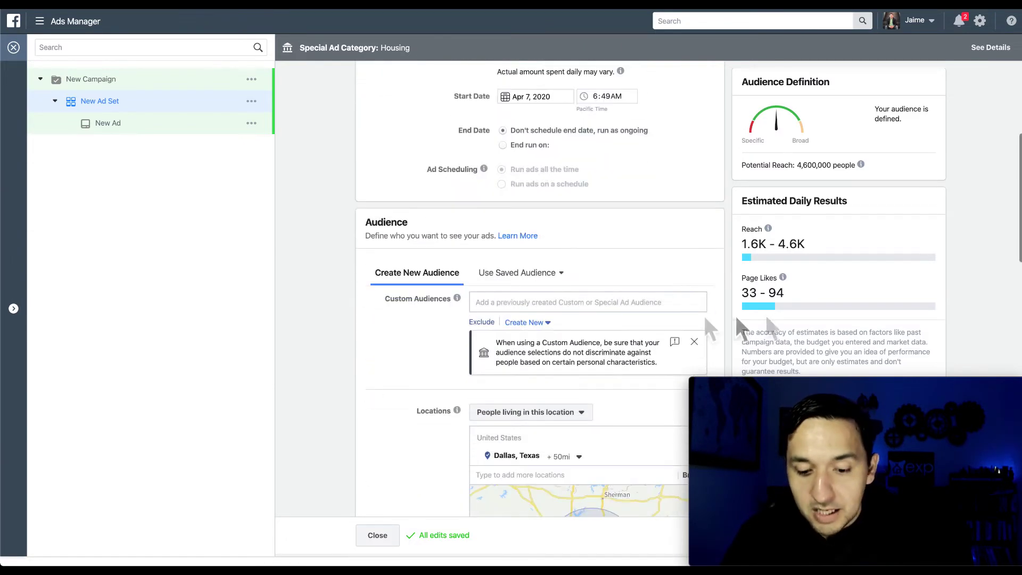
scroll(600, 246, "down", 5)
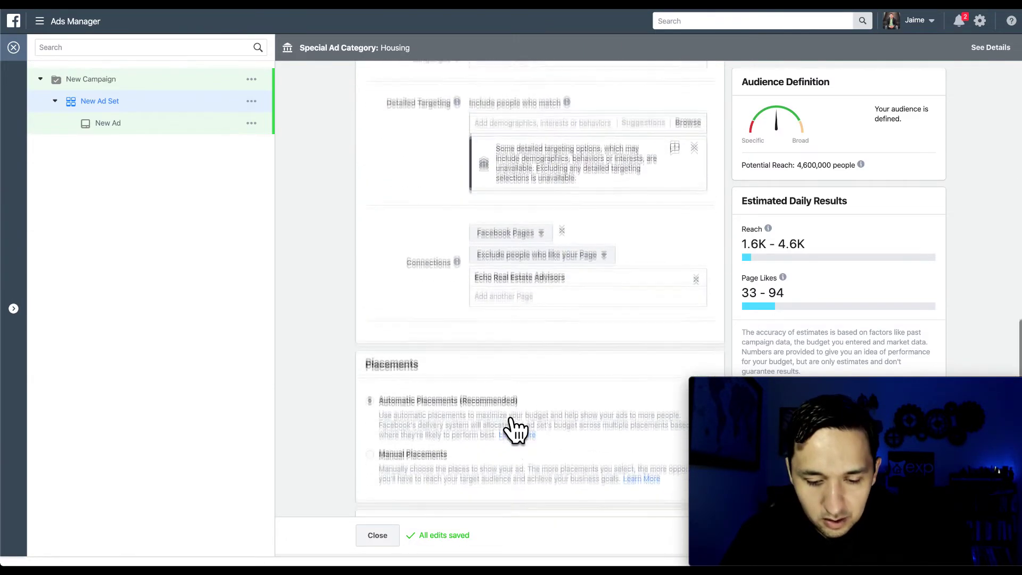
scroll(514, 429, "down", 2)
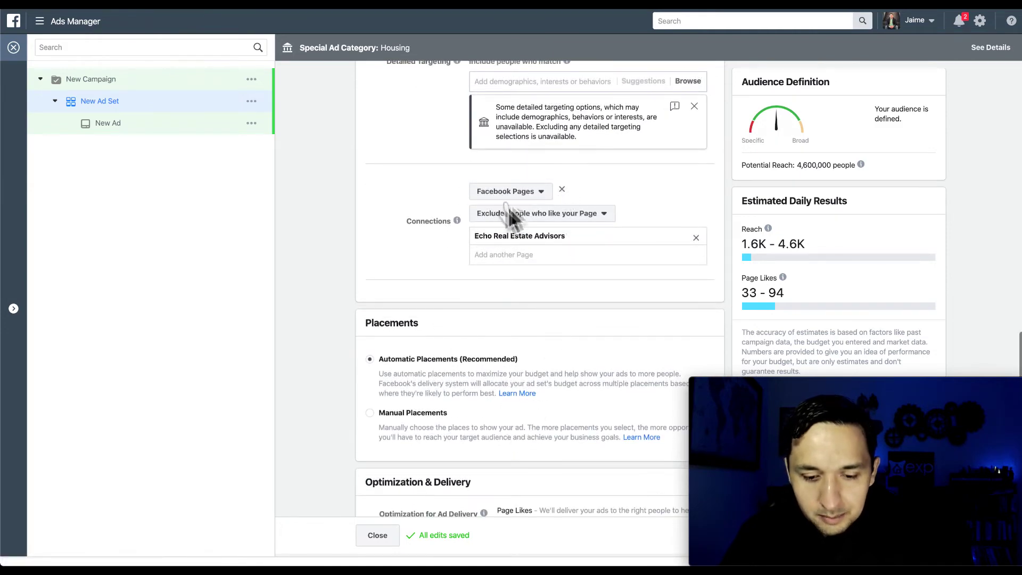
scroll(503, 307, "down", 2)
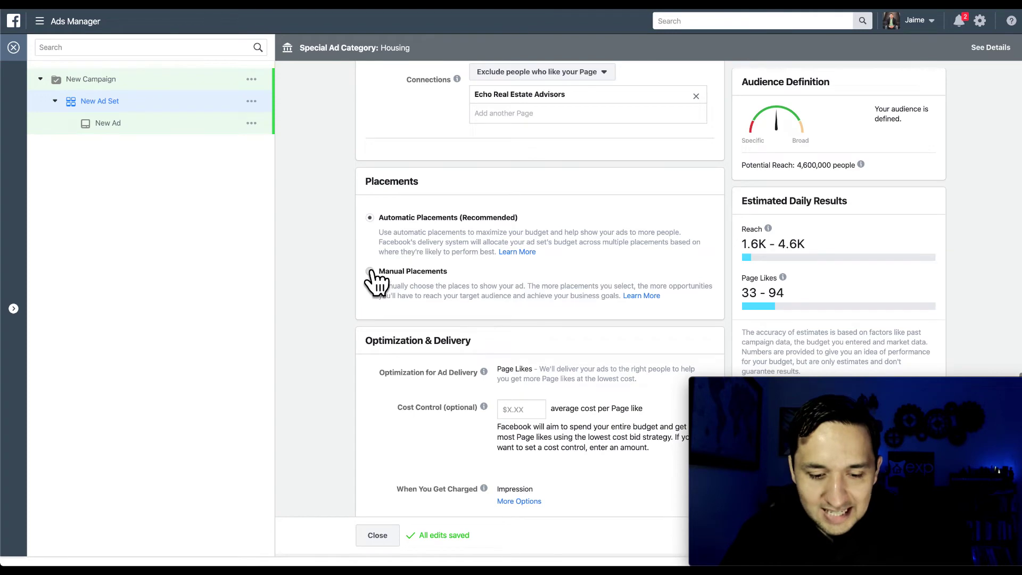
left_click(370, 272)
Step: Review the manual placement list and continue to the New Ad settings
scroll(377, 277, "down", 5)
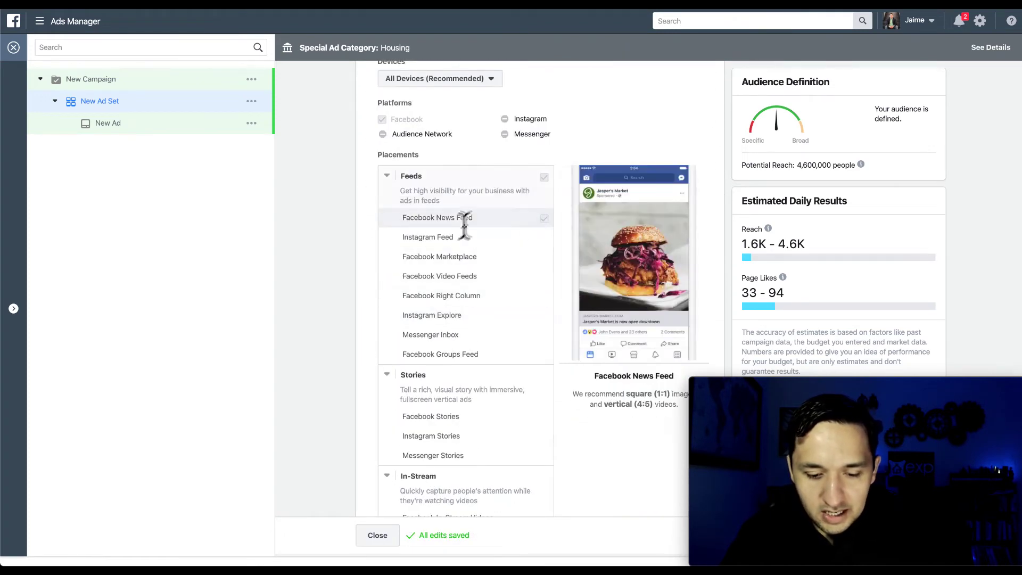
scroll(449, 228, "down", 10)
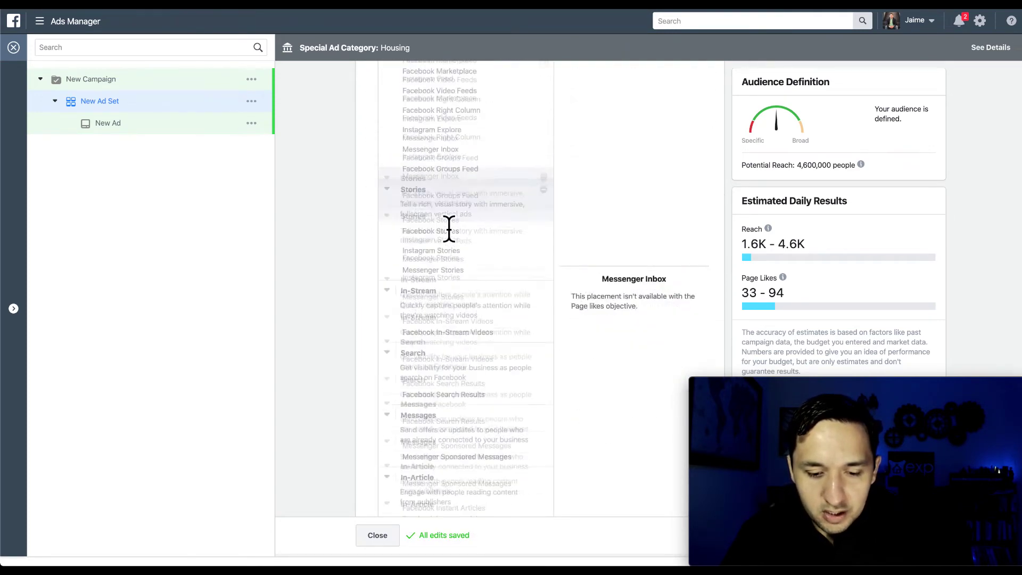
scroll(448, 227, "up", 10)
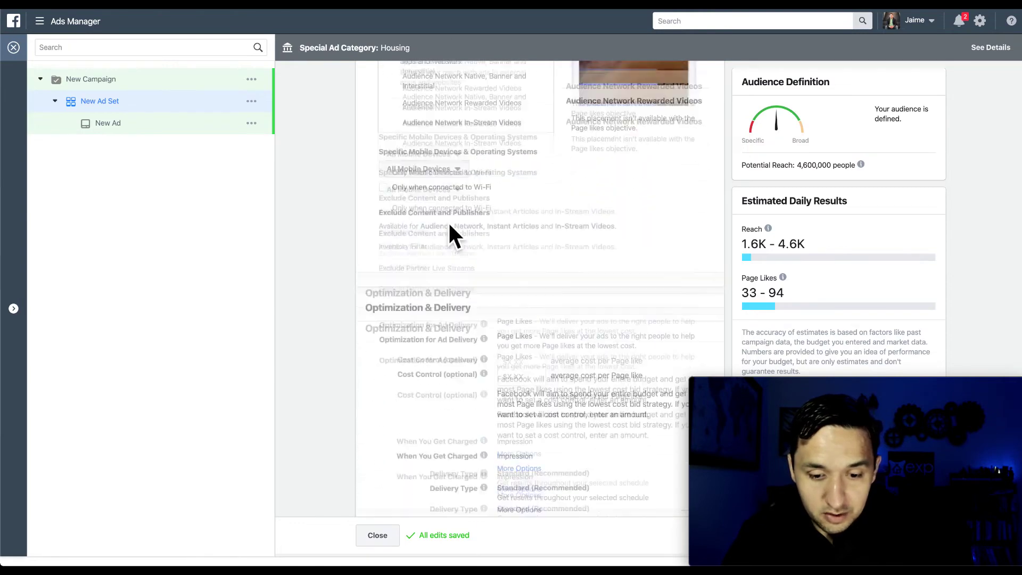
scroll(511, 458, "down", 2)
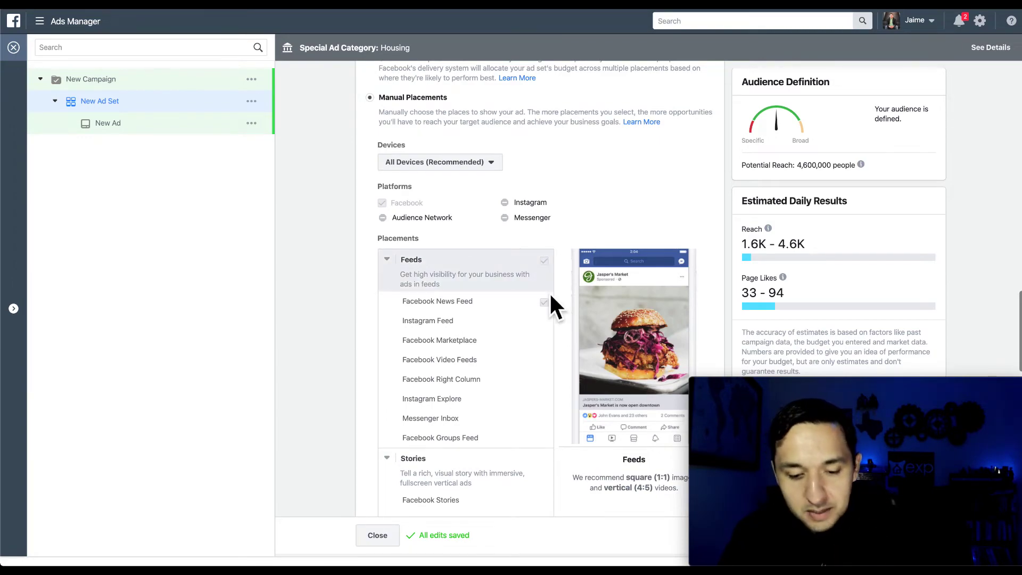
scroll(551, 298, "down", 7)
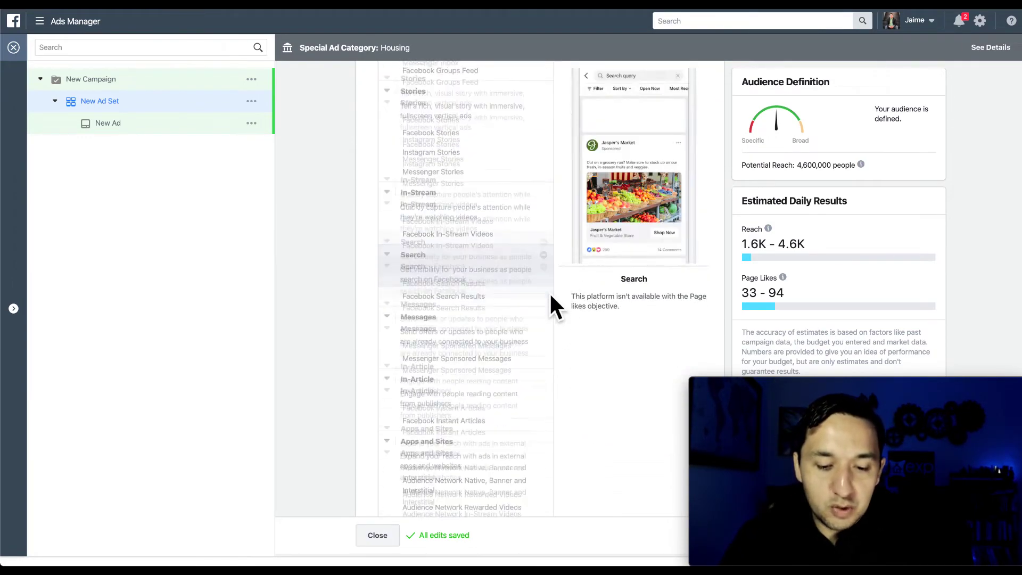
scroll(554, 304, "down", 8)
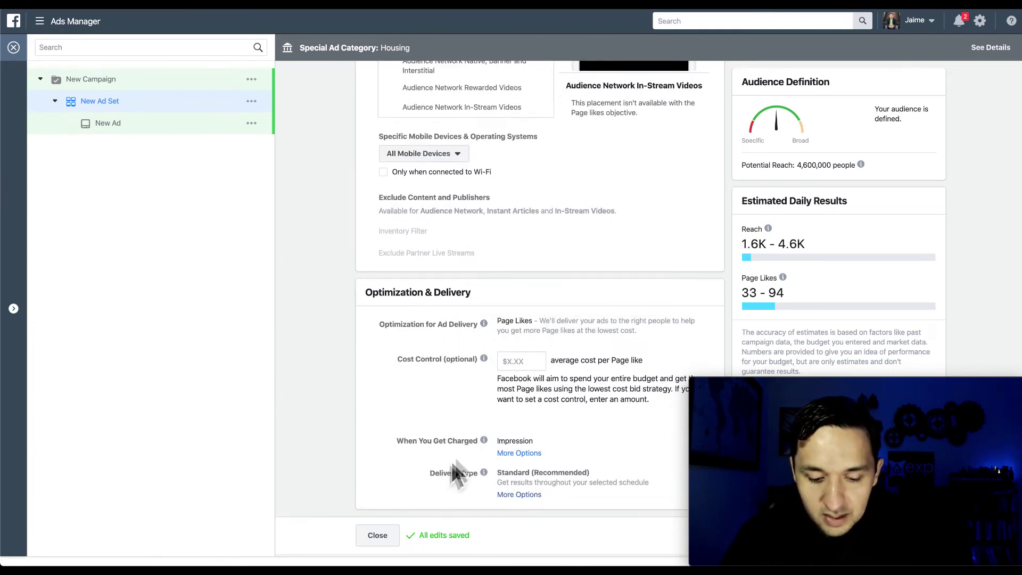
left_click(903, 392)
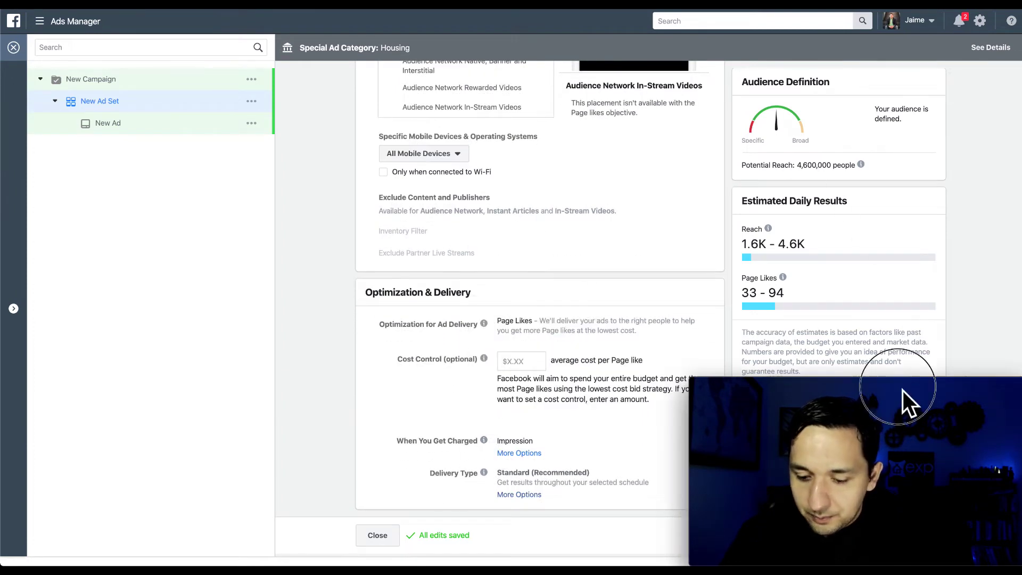
left_click(921, 537)
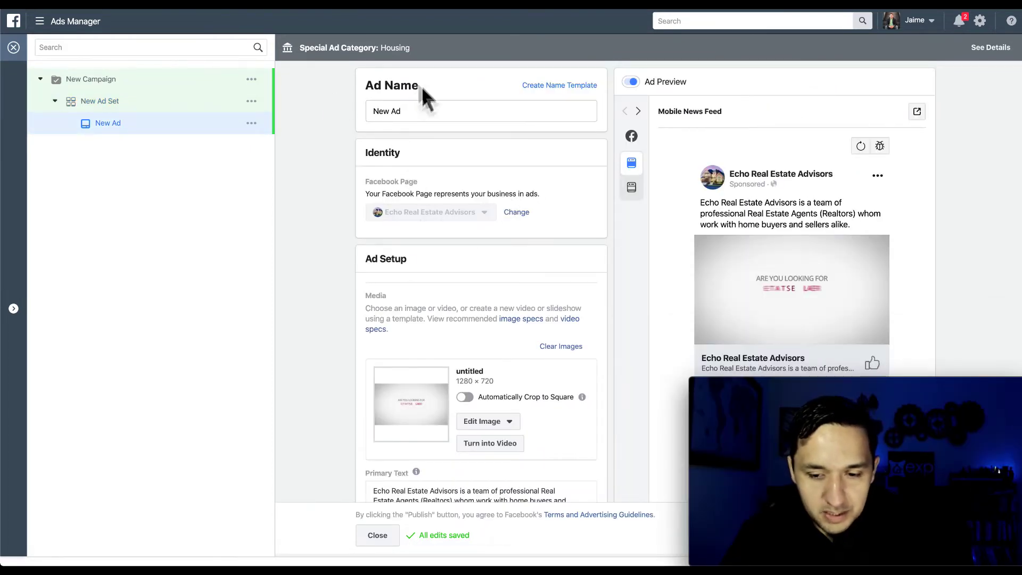
Step: Clear the ad's existing image and delete all of its primary text
scroll(480, 247, "down", 2)
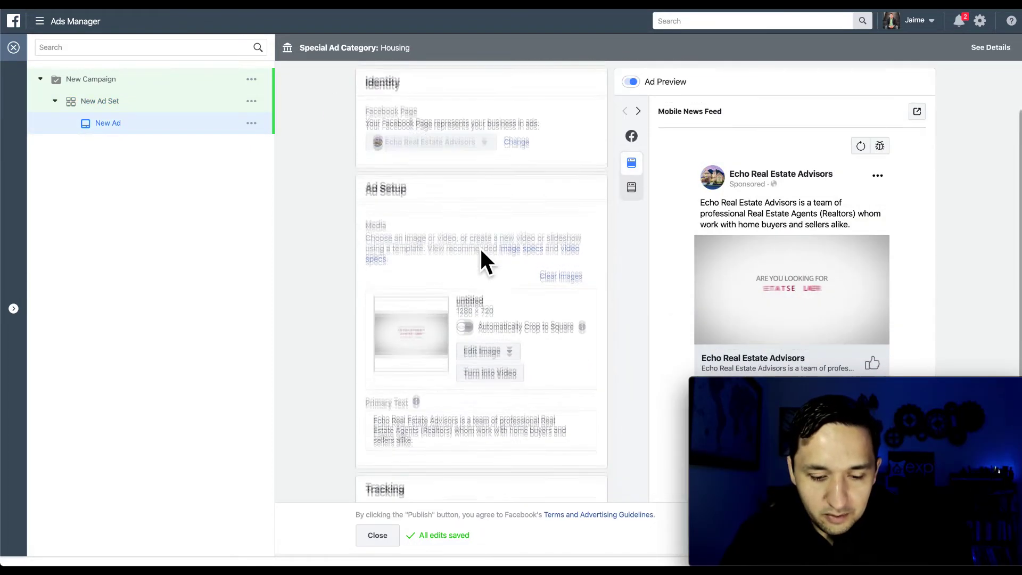
left_click(561, 243)
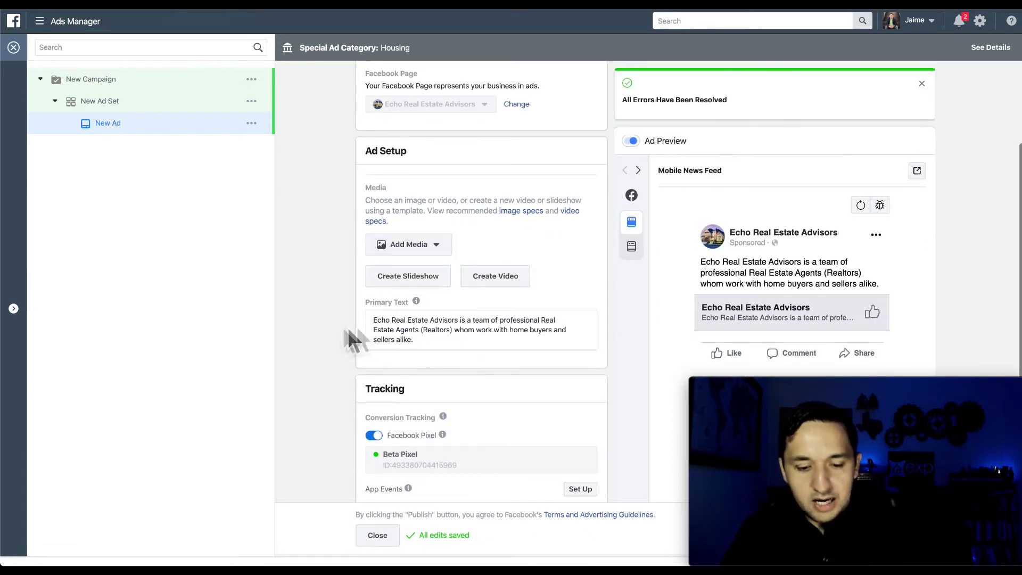
left_click(412, 341)
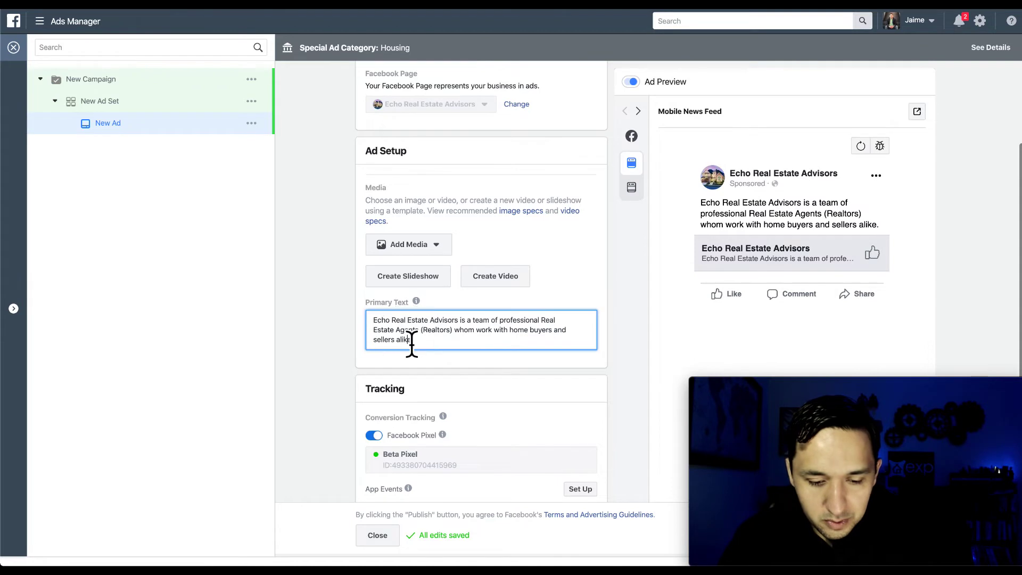
key("ctrl+a")
key("BackSpace")
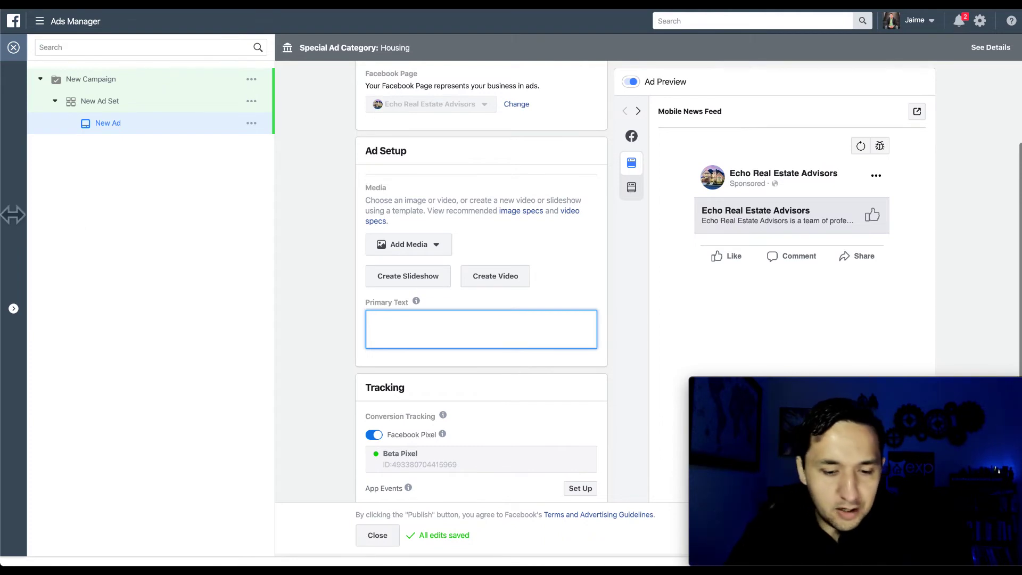
Step: Open the ad's image library and switch the source to Stock Photos
left_click(410, 244)
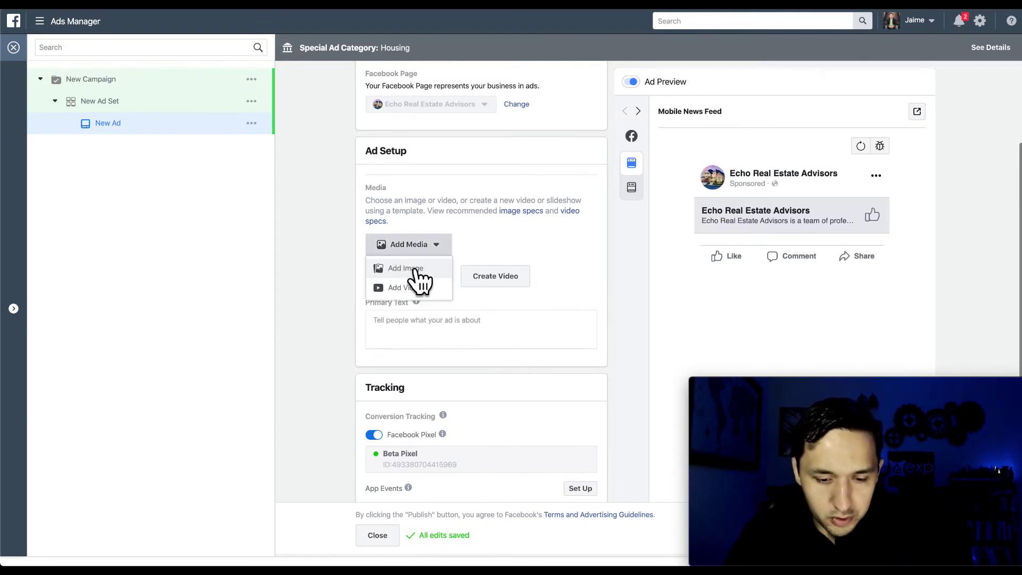
left_click(419, 269)
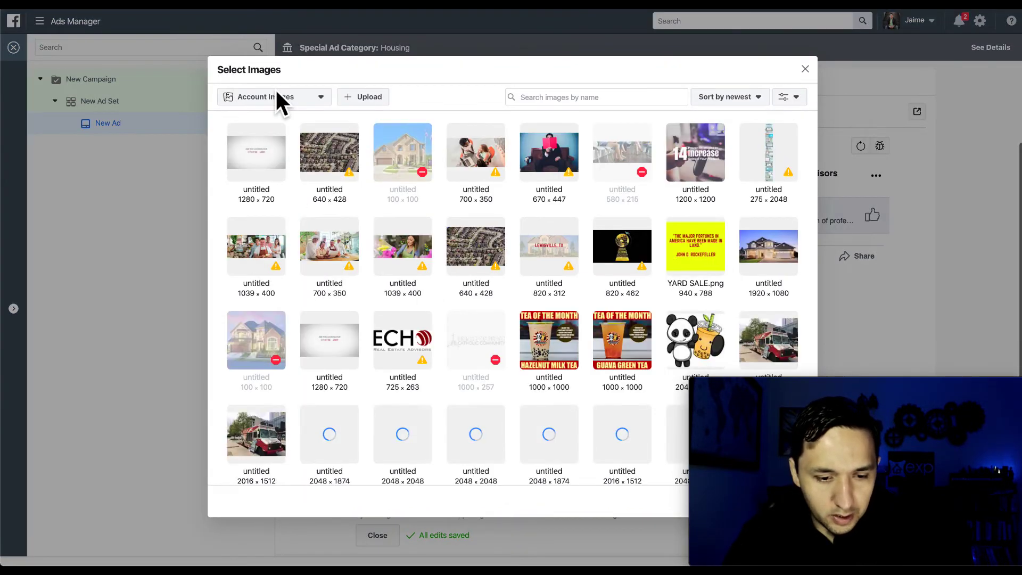
left_click(268, 97)
left_click(262, 157)
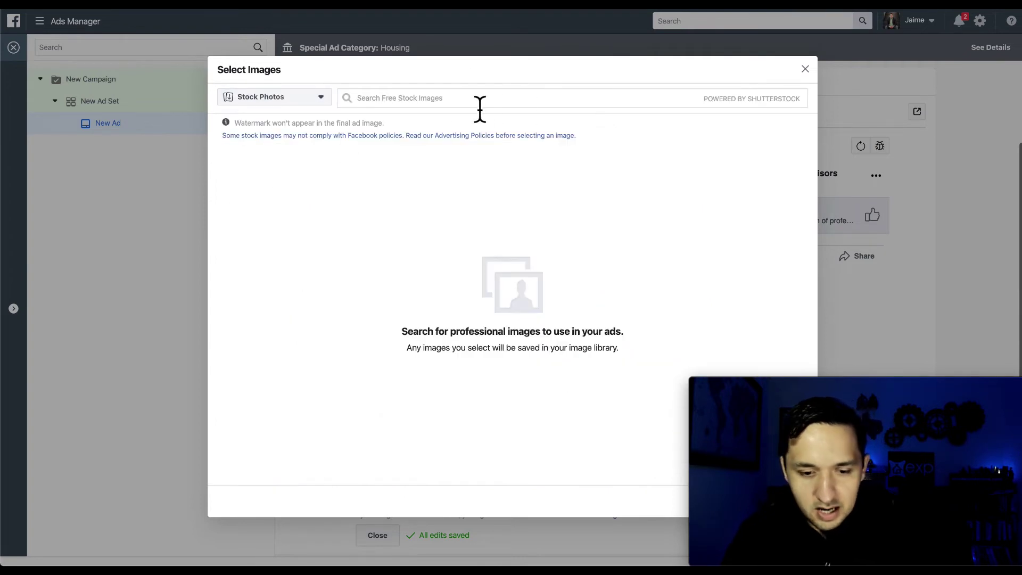
Step: Search stock photos for 'real estate investing' and choose the coins-and-houses photo
type("investing")
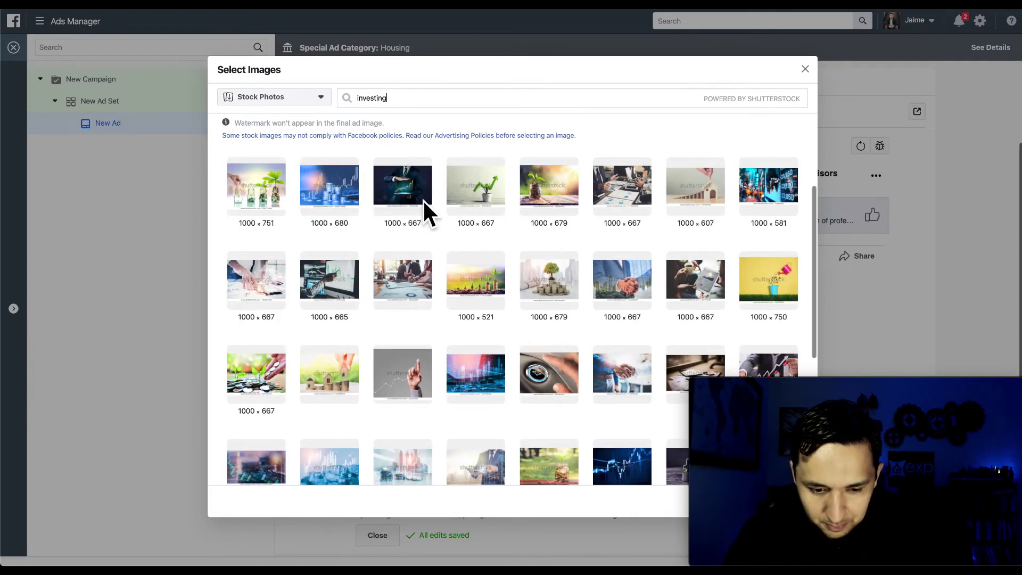
scroll(420, 201, "down", 3)
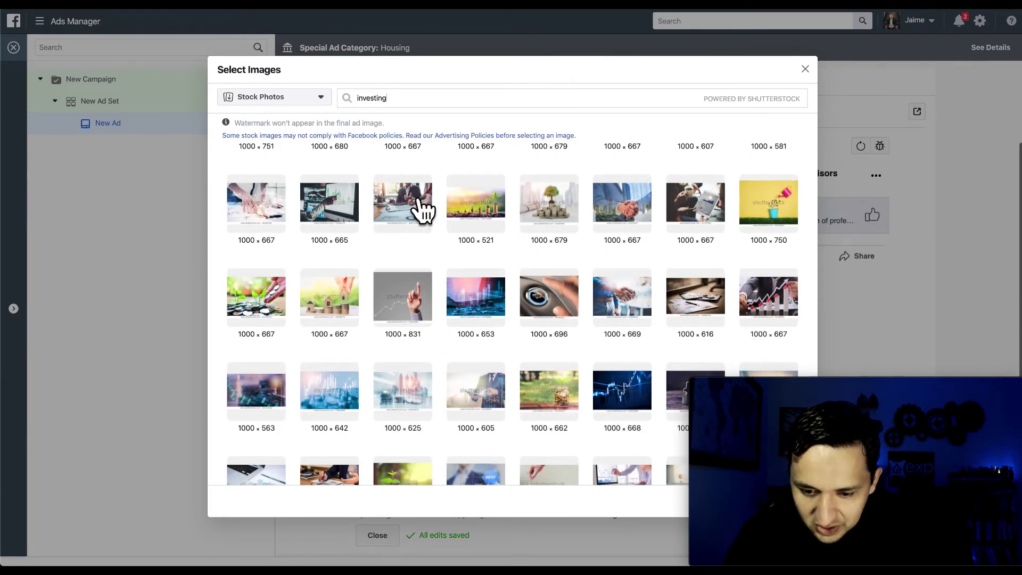
scroll(420, 201, "down", 2)
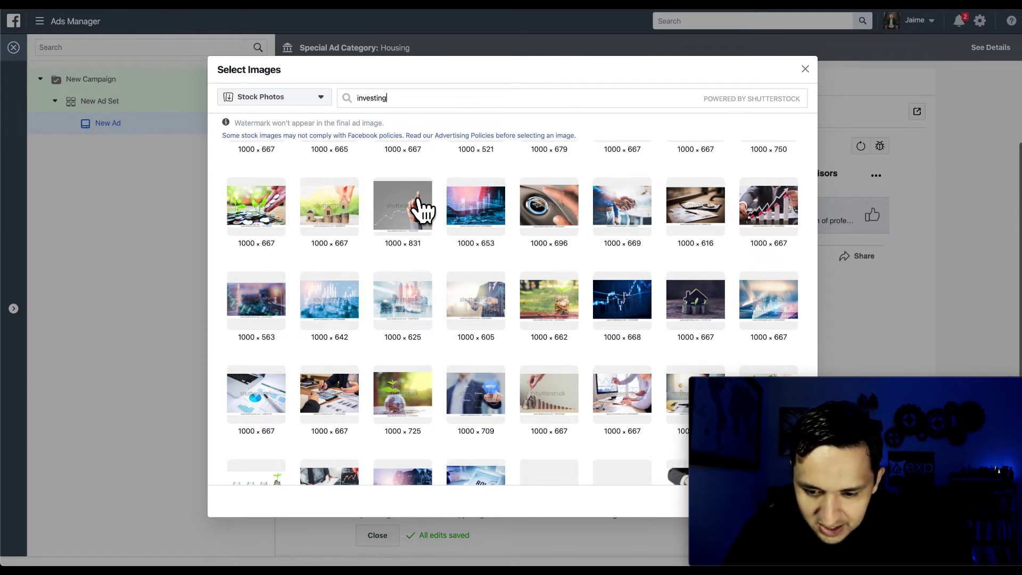
scroll(420, 201, "down", 1)
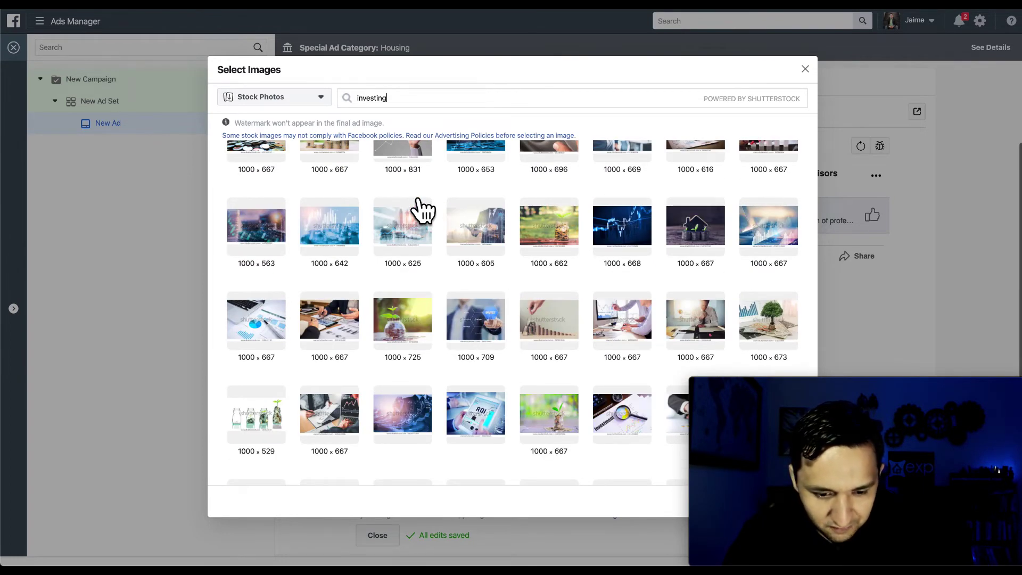
key("Return")
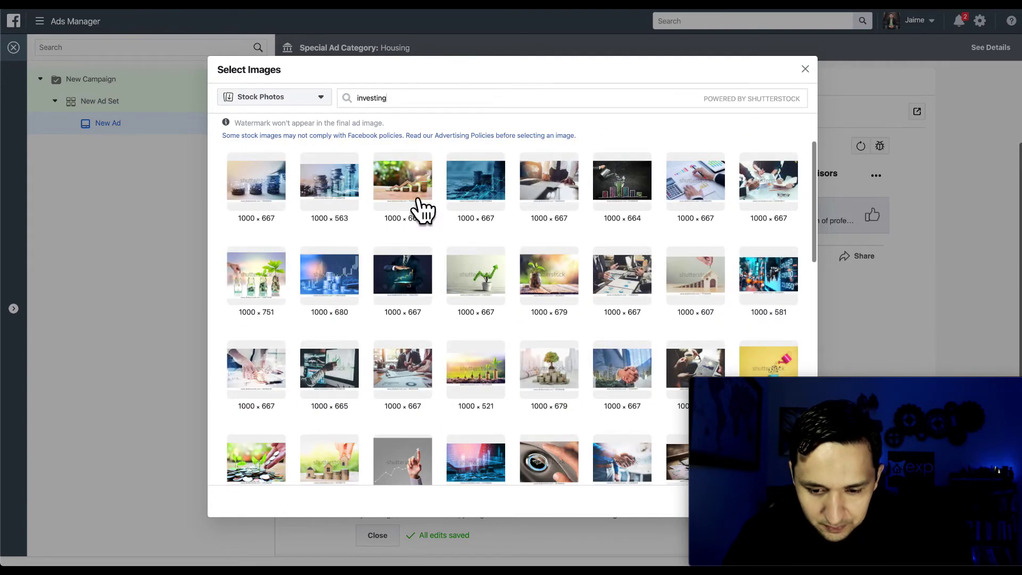
left_click(361, 99)
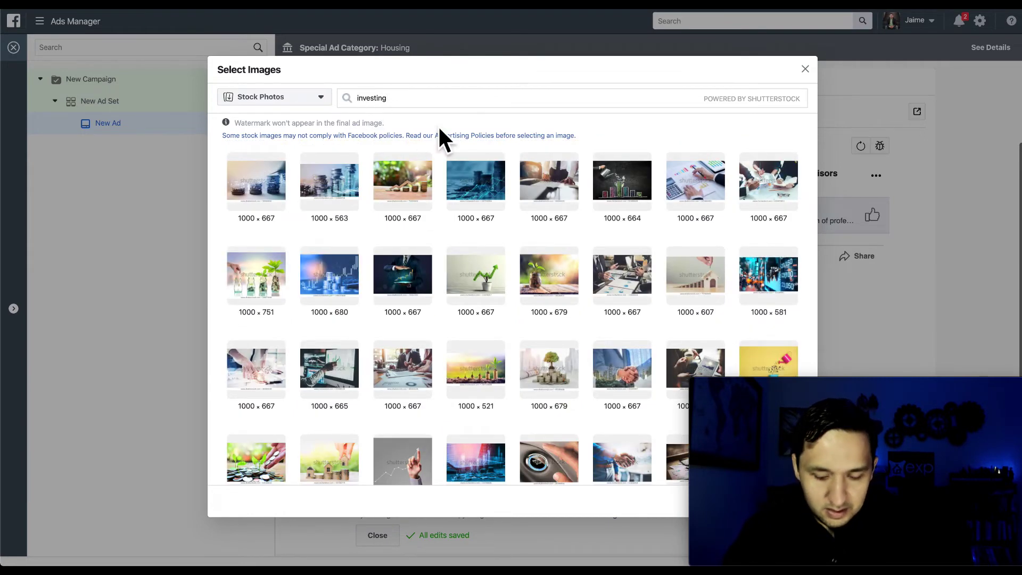
type("real est")
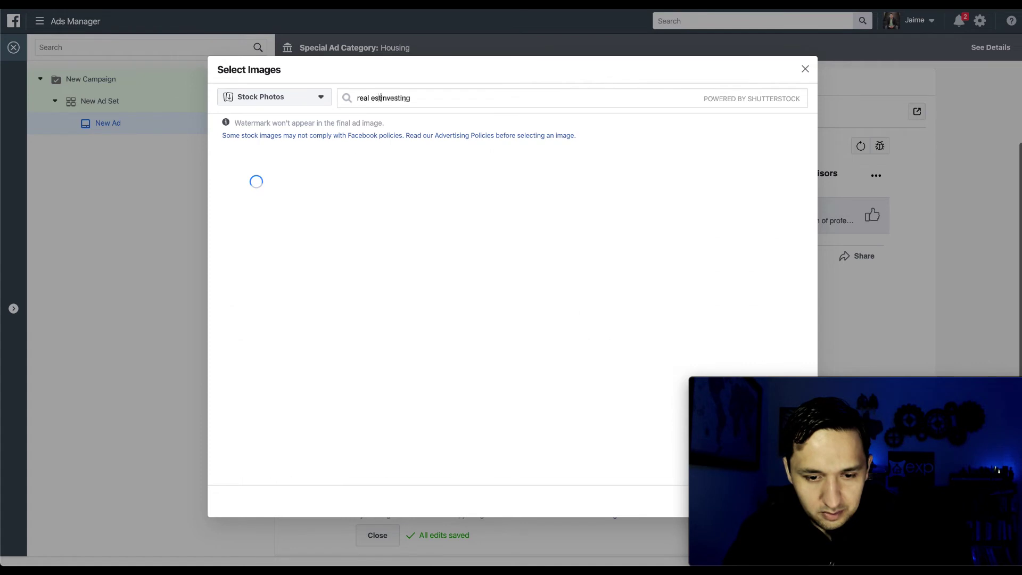
type("ate")
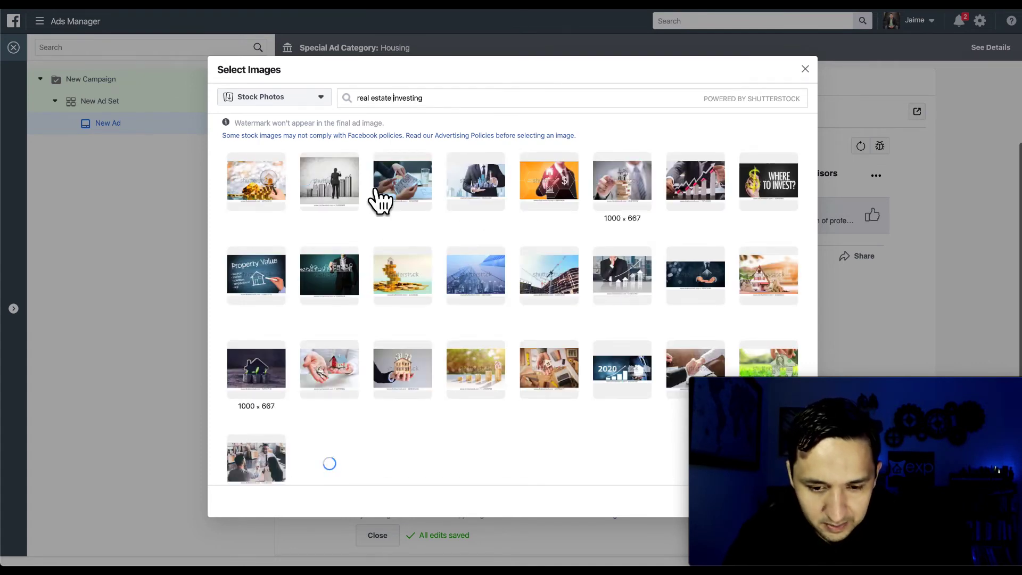
left_click(251, 189)
left_click(778, 500)
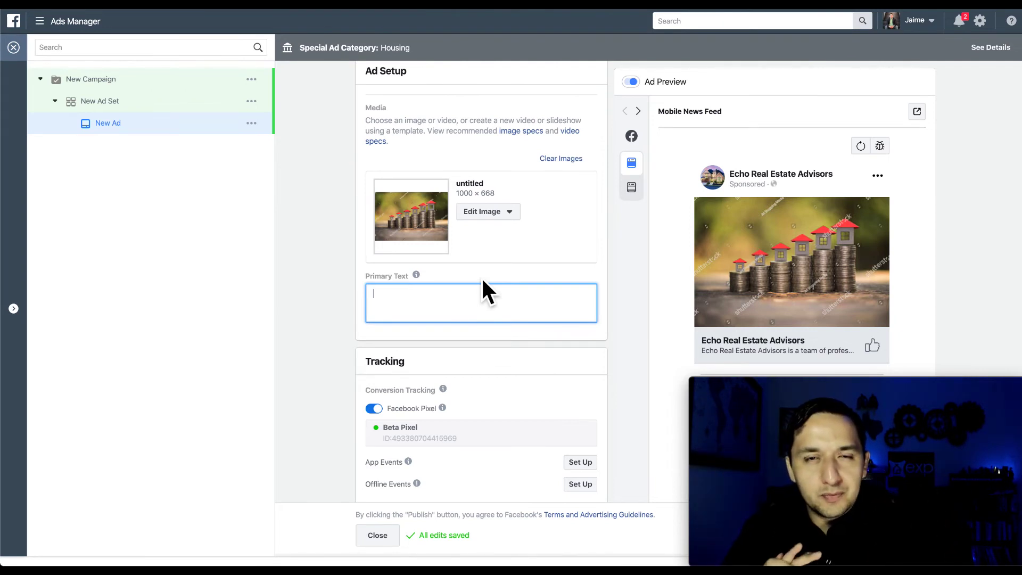
Step: Enter the primary text: Click "LIKE" if you enjoy real estate investing!
type("Click")
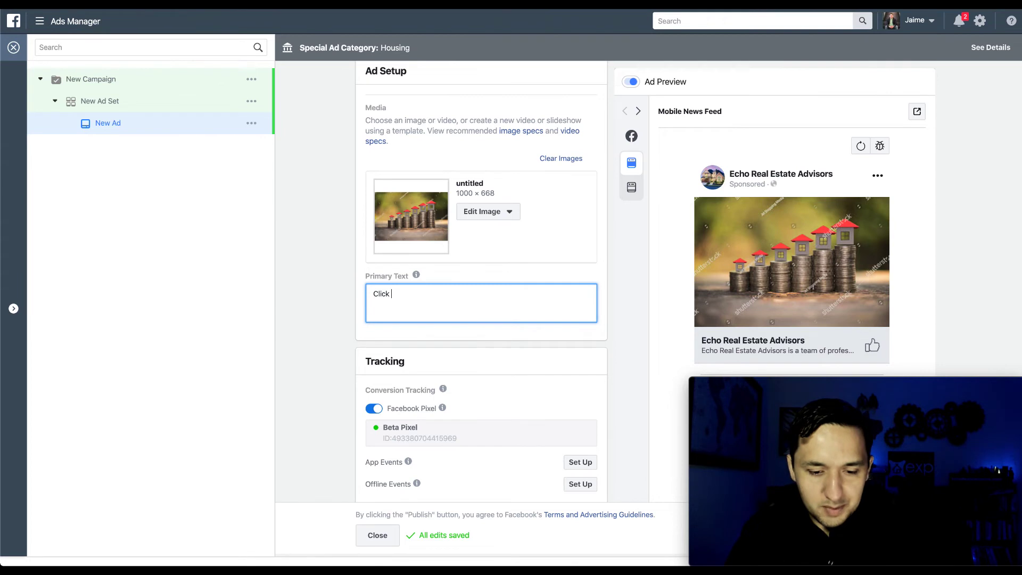
type(" \"LIKE\" if you enjoy real estate investing!")
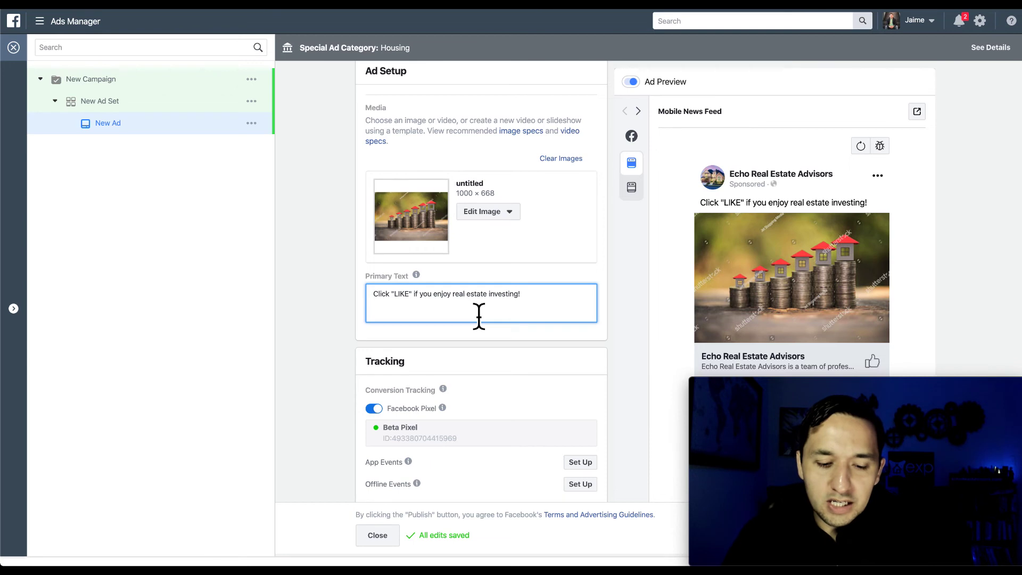
scroll(479, 317, "down", 1)
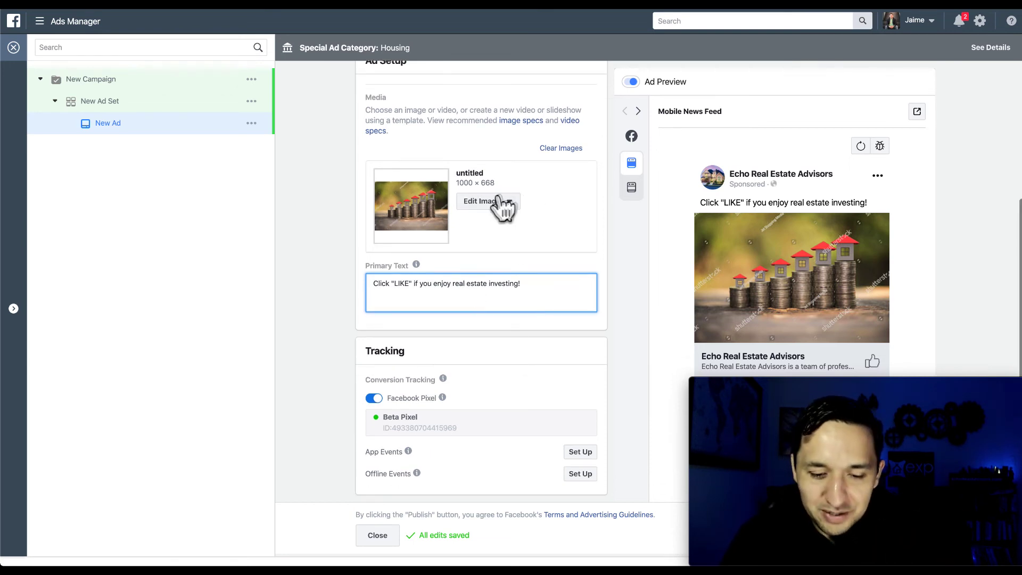
Step: Remove the coins-and-houses image and start a new Stock Photos search for a replacement
scroll(508, 210, "up", 1)
left_click(557, 165)
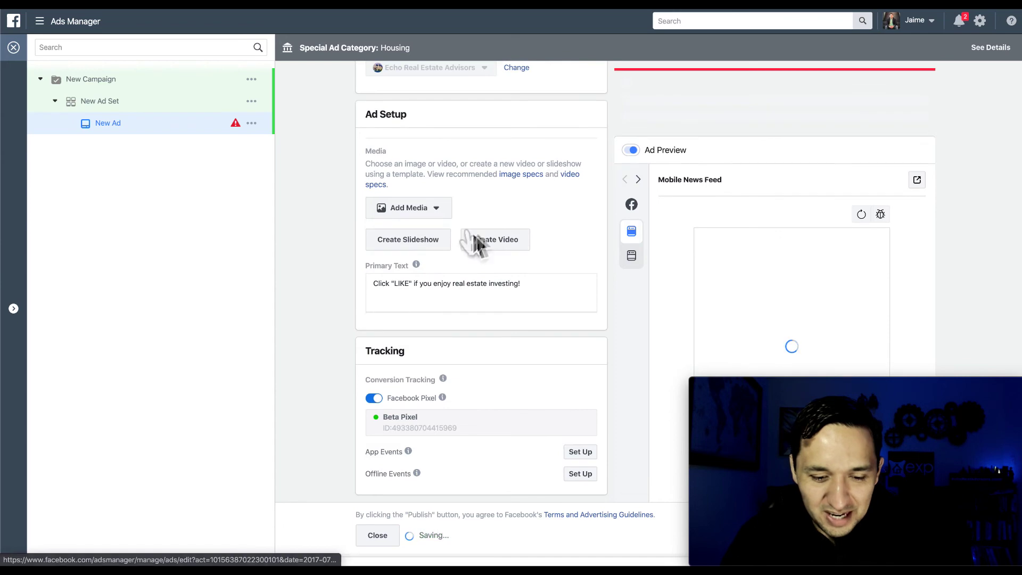
left_click(414, 208)
left_click(411, 231)
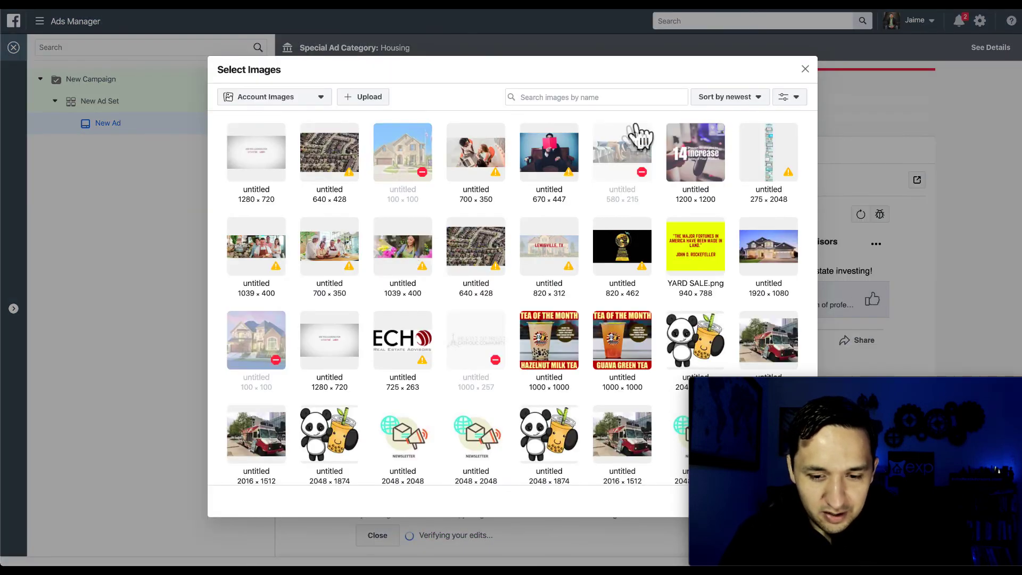
left_click(254, 97)
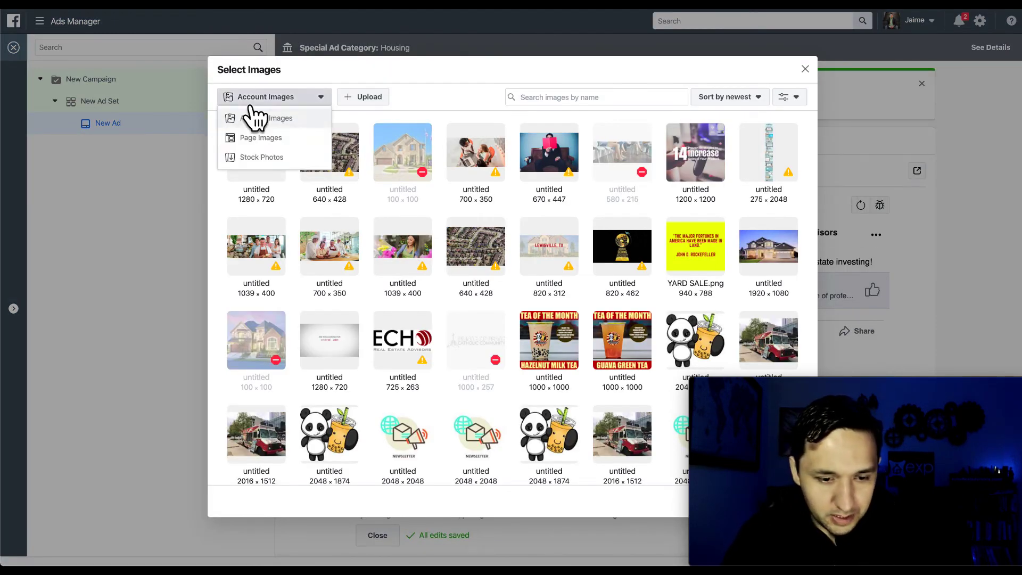
left_click(258, 157)
left_click(486, 107)
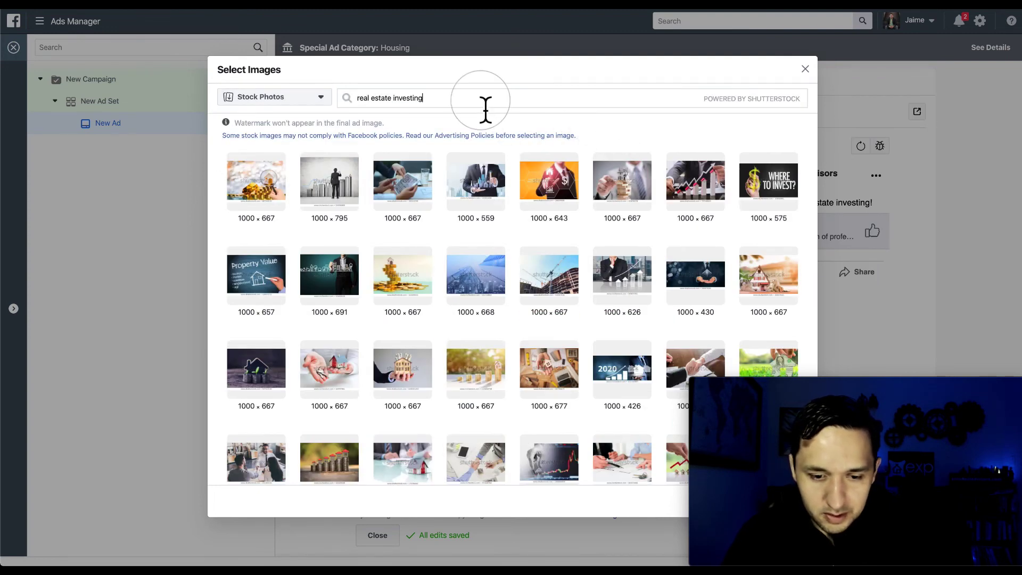
triple_click(486, 109)
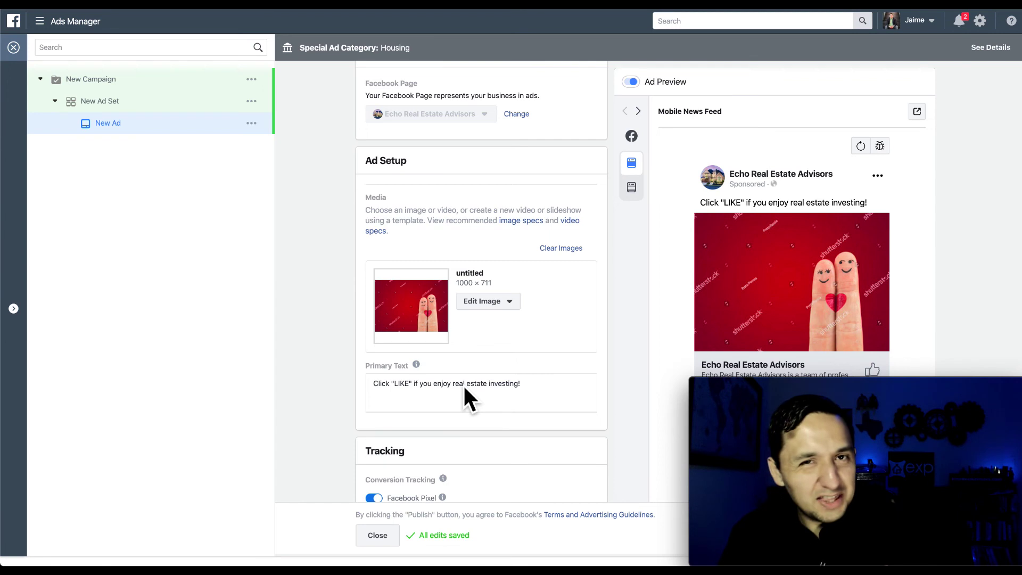
triple_click(443, 385)
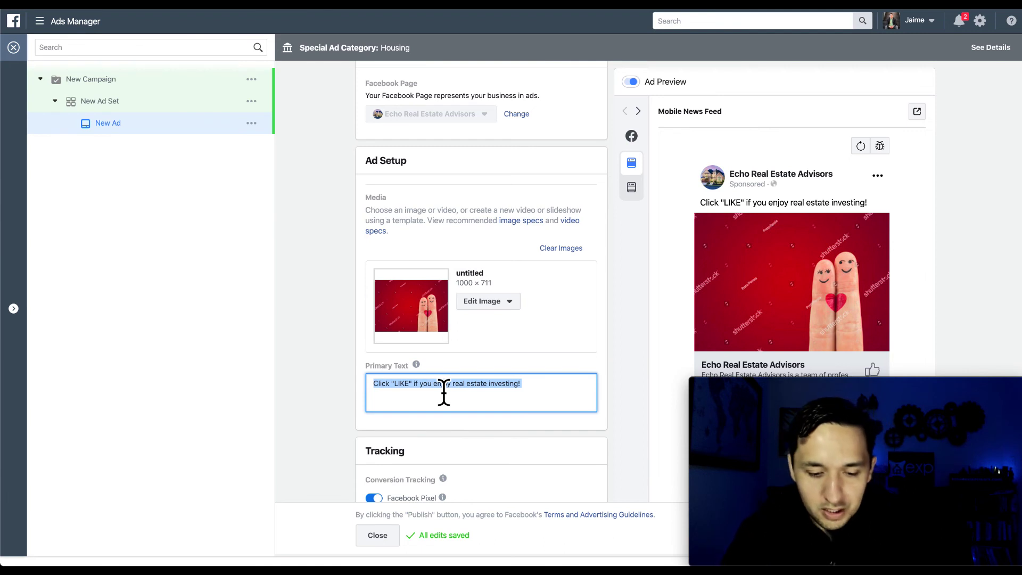
Step: Delete the primary text after 'Click "LIKE"' so it can end with 'to spread the love!'
left_click(436, 394)
left_click_drag(523, 399, 424, 393)
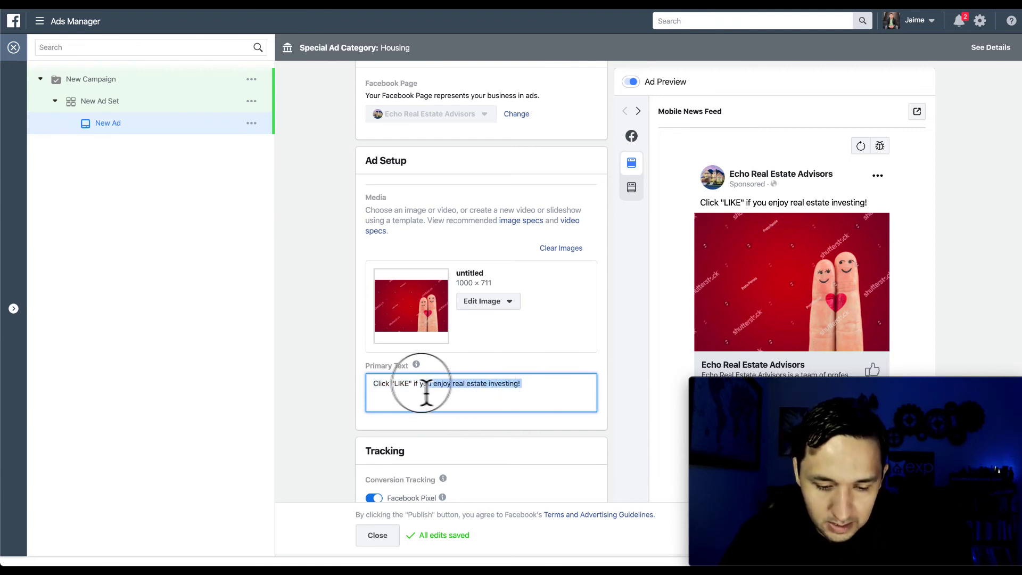
key("BackSpace")
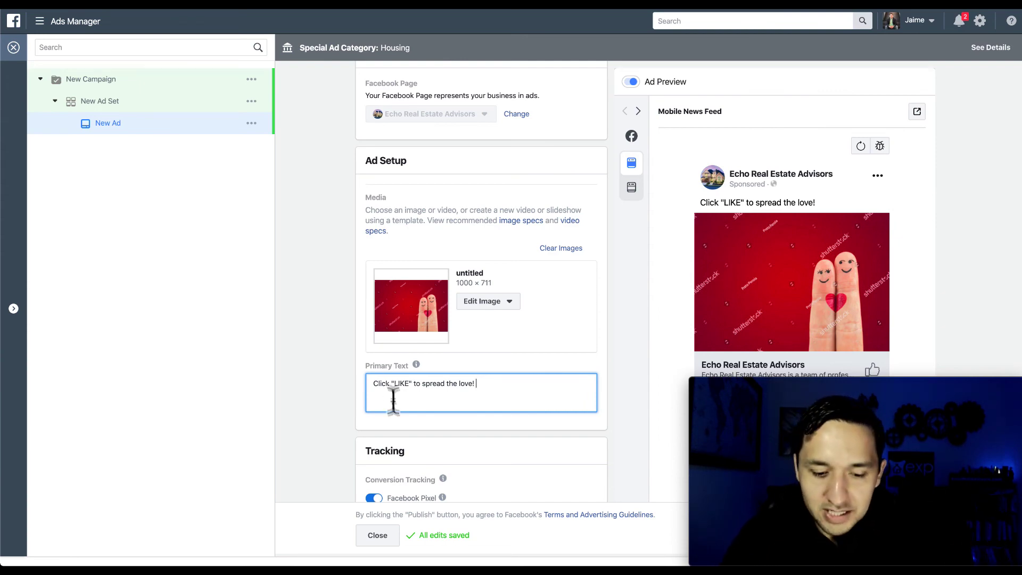
scroll(598, 421, "down", 2)
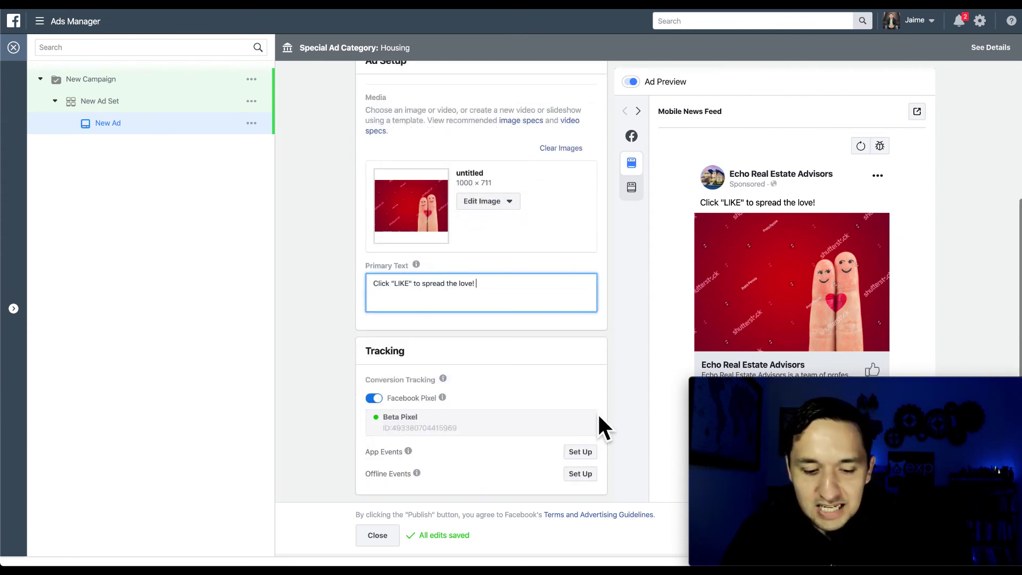